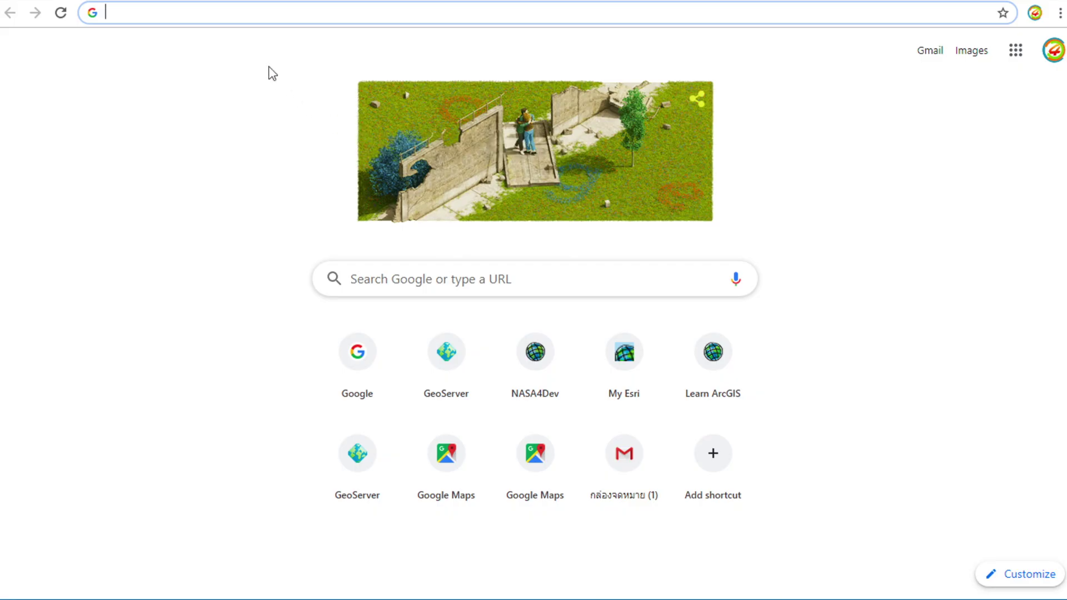
# Search Google for 'earth data' and follow the NASA Earthdata site to Earthdata Search.
pyautogui.click(388, 266)
pyautogui.write('e')
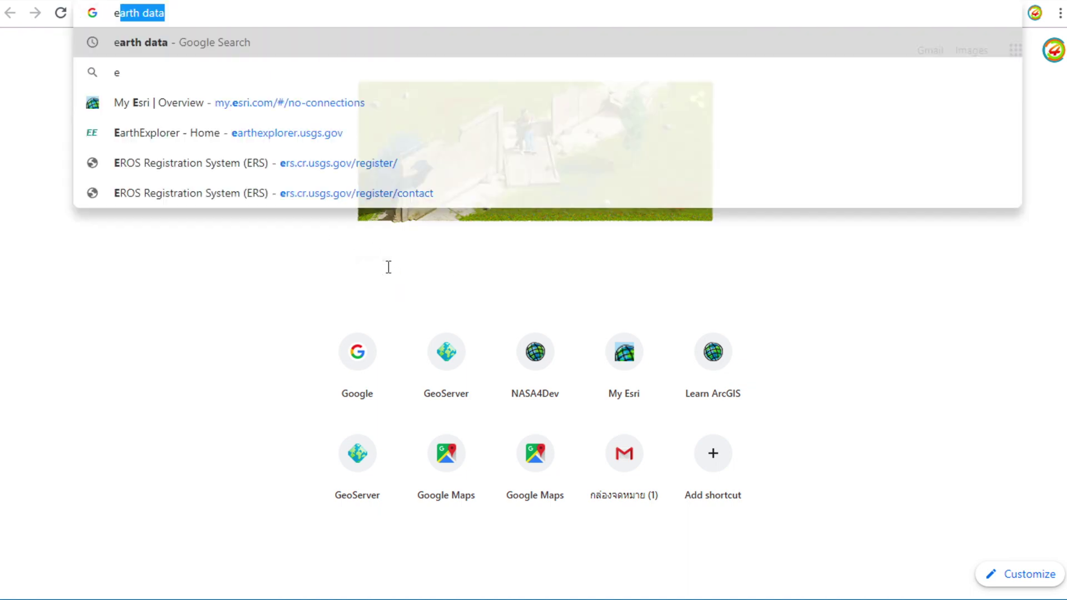
pyautogui.write('arth data')
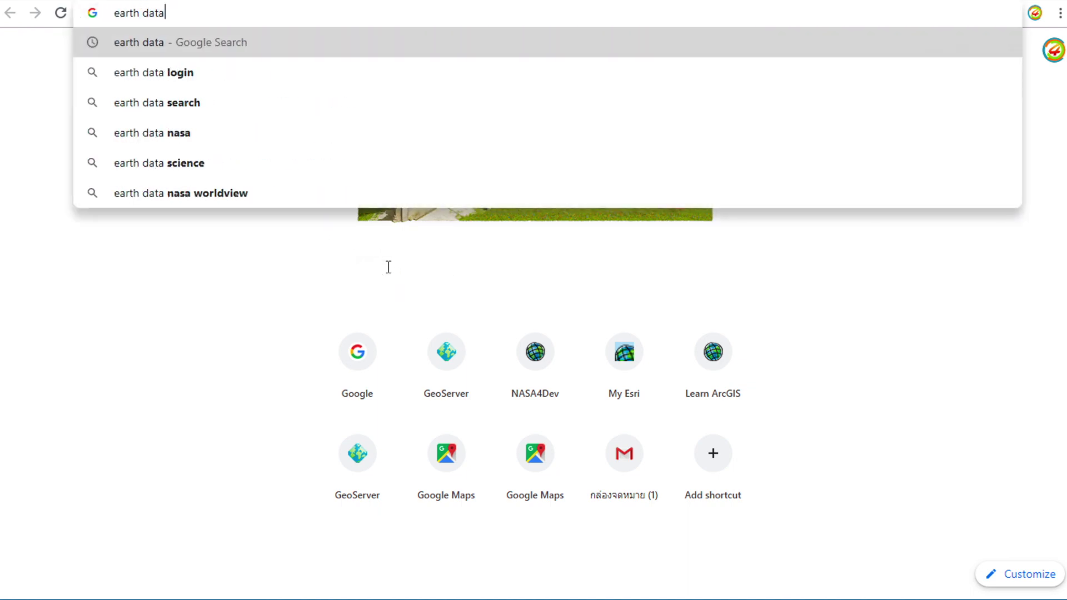
pyautogui.press('Return')
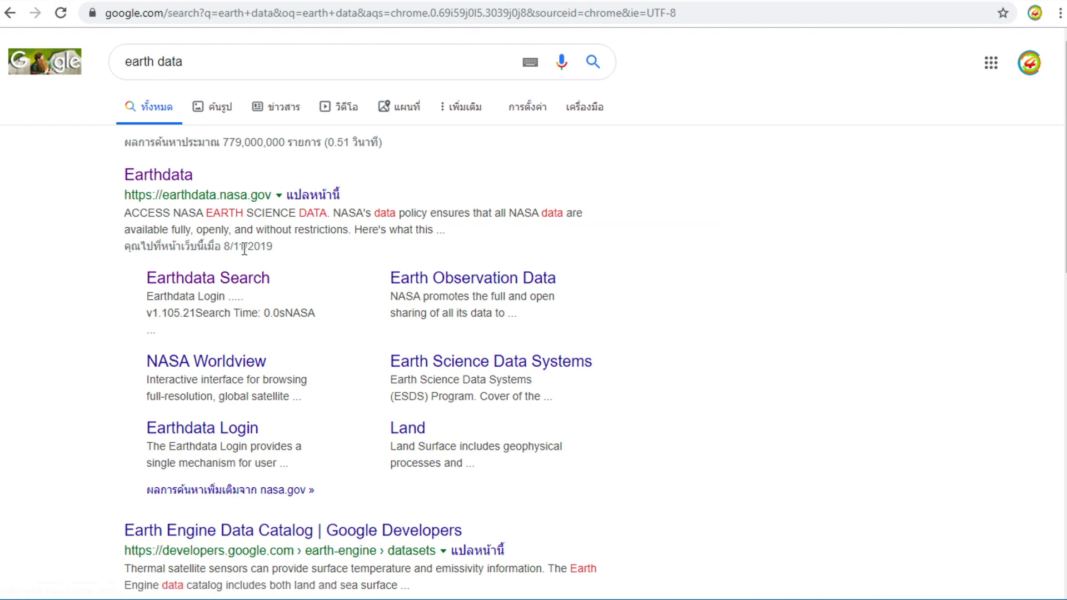
pyautogui.click(189, 181)
pyautogui.click(189, 176)
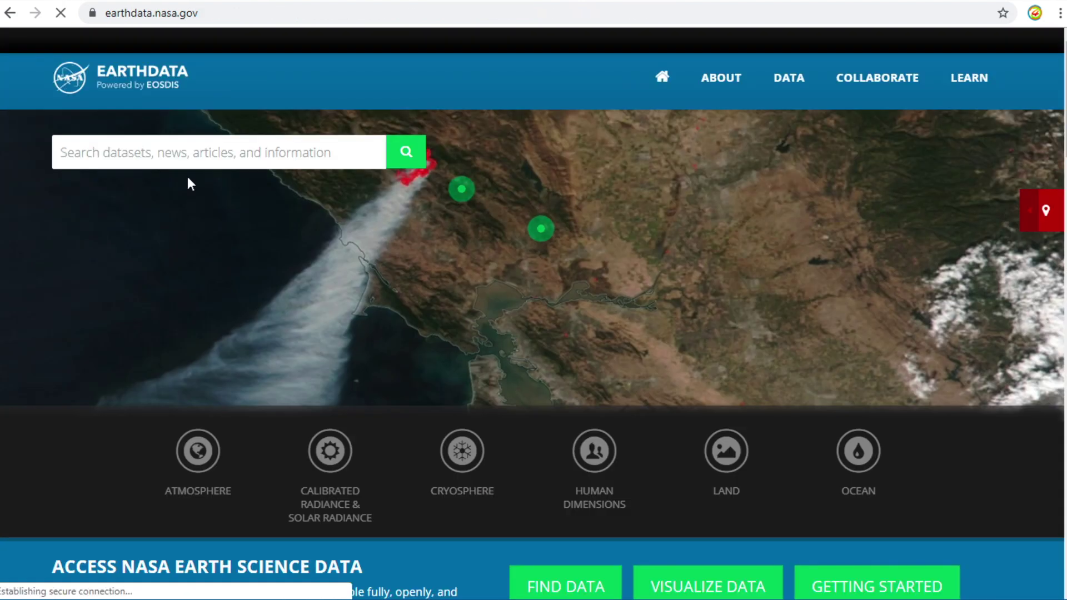
pyautogui.click(549, 587)
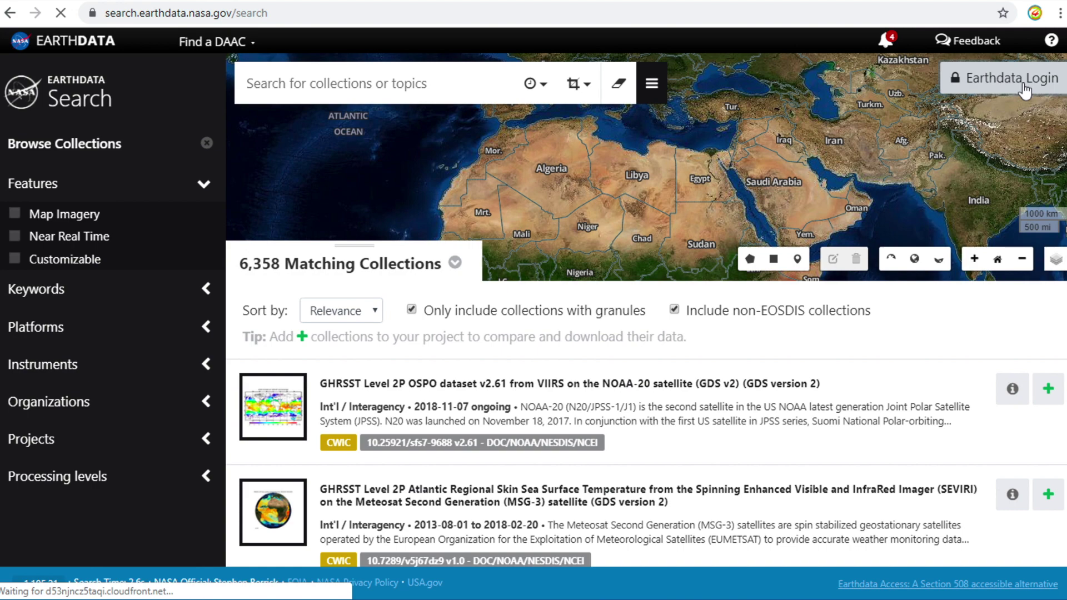
# Go to Earthdata Login and start registering a new account.
pyautogui.click(1025, 90)
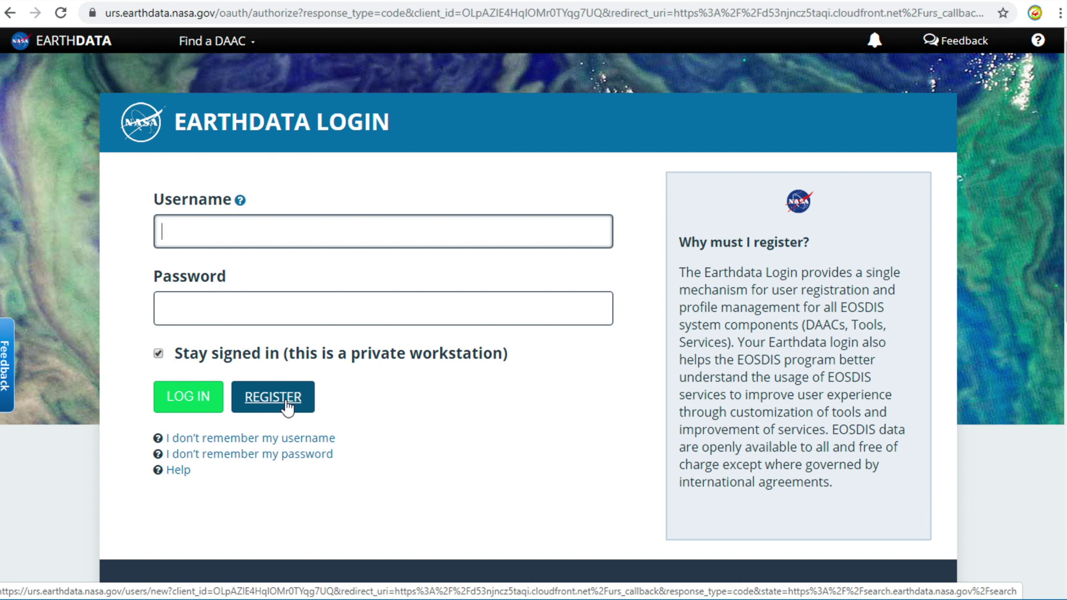
pyautogui.click(286, 404)
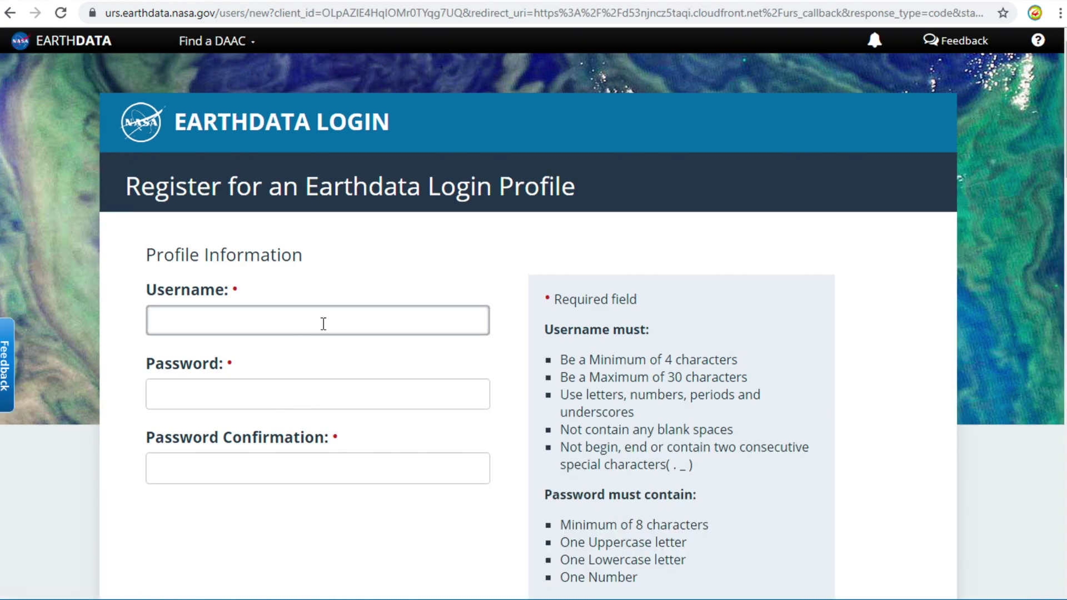
# Enter a username for the new account, then type and confirm its password.
pyautogui.click(323, 323)
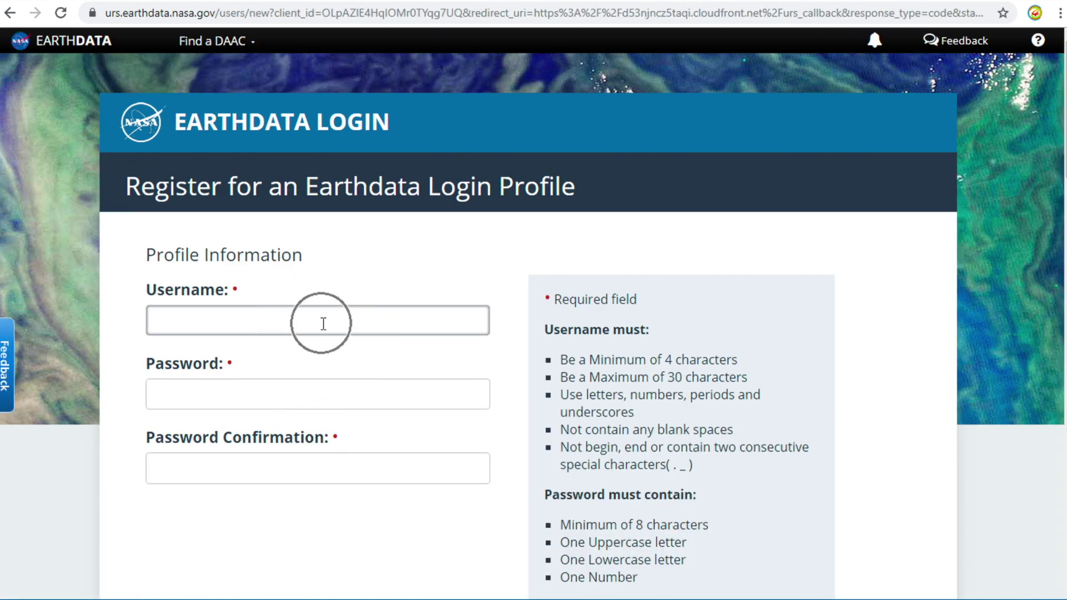
pyautogui.write('gis4dev')
pyautogui.click(260, 400)
pyautogui.write('•••••••••••••••••')
pyautogui.press('Tab')
pyautogui.write('••••')
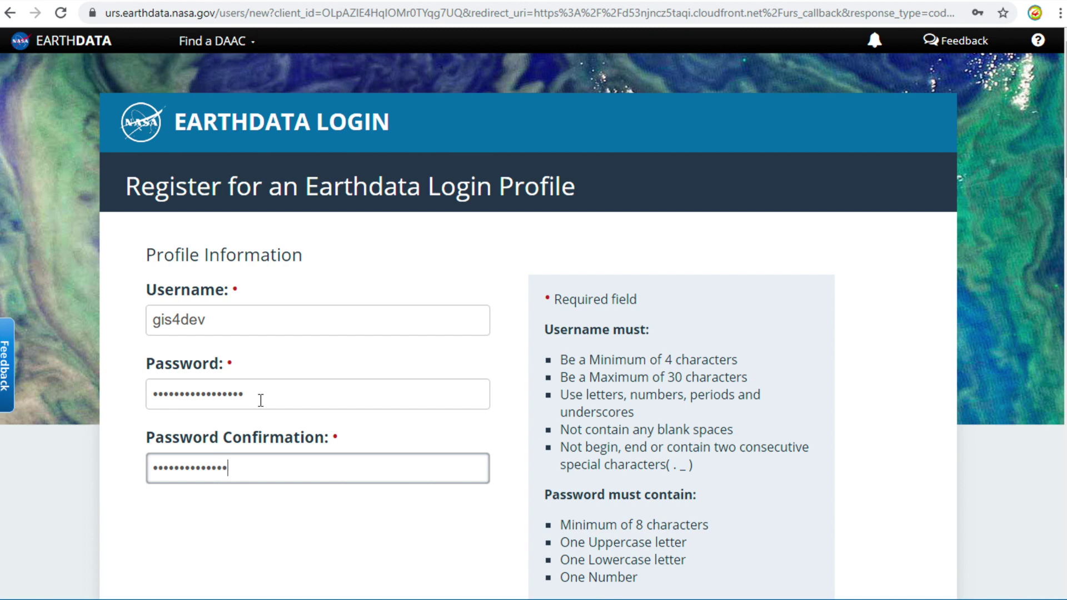
pyautogui.click(253, 529)
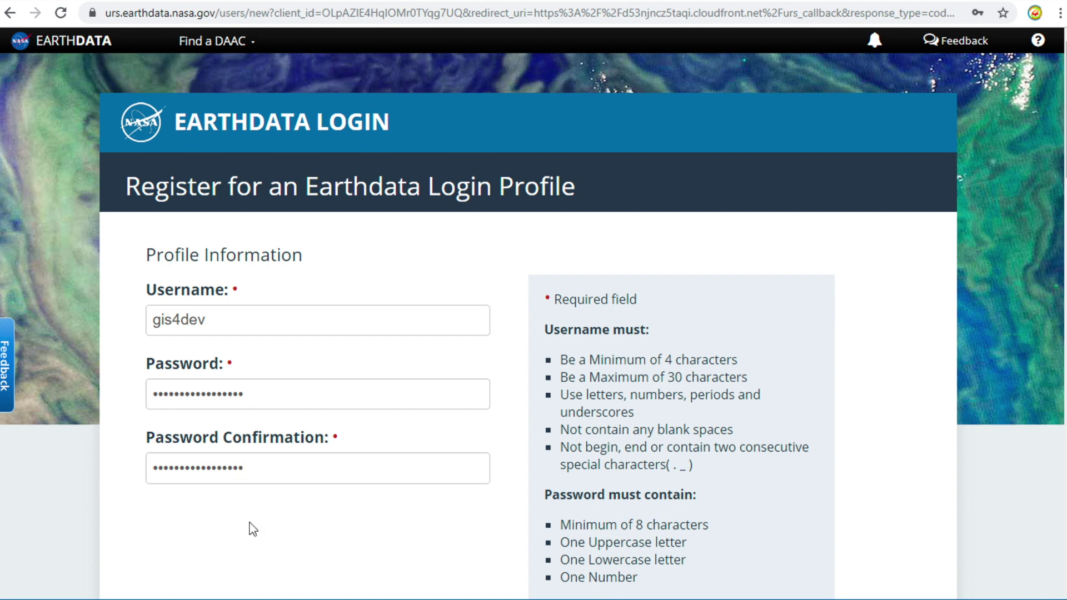
pyautogui.scroll(-1, 253, 529)
# Fill in the first name, last name and e-mail address on the registration form.
pyautogui.scroll(-8, 253, 528)
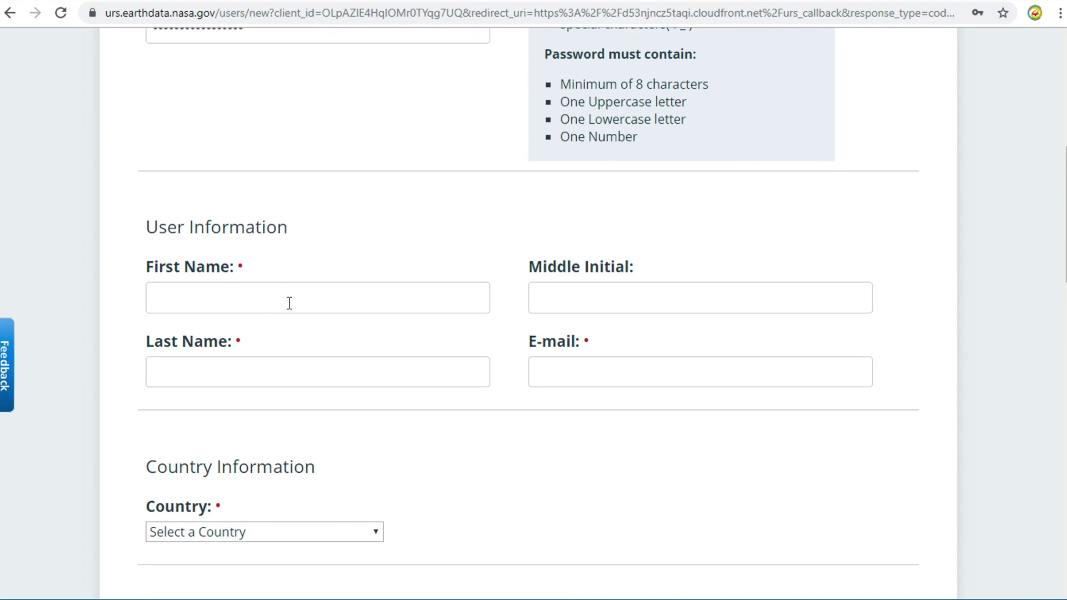
pyautogui.click(289, 303)
pyautogui.write('G')
pyautogui.press('BackSpace')
pyautogui.write('Mr M')
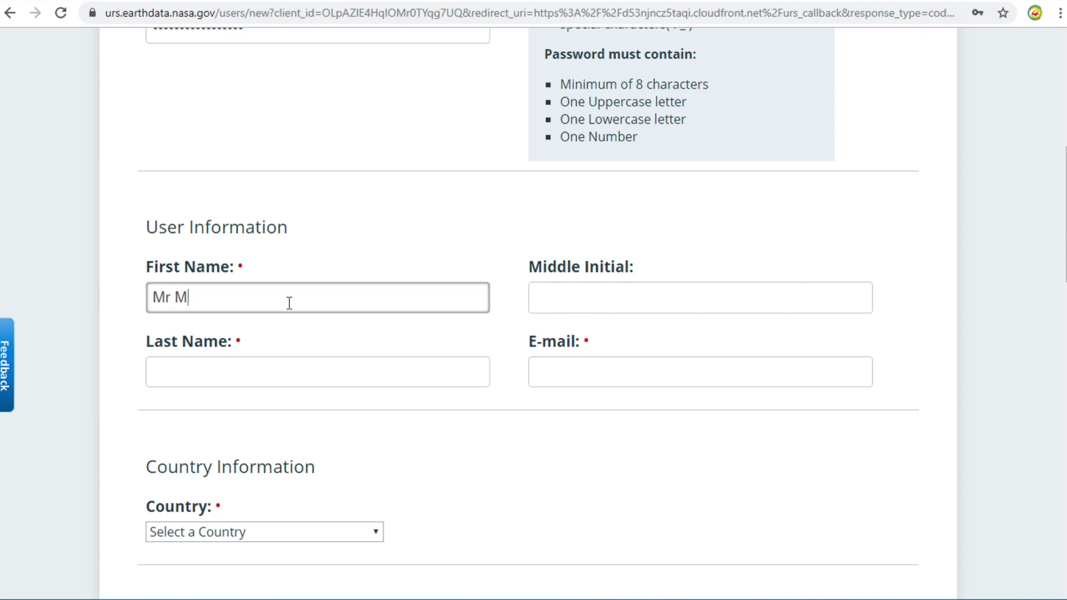
pyautogui.click(348, 377)
pyautogui.write('GIS')
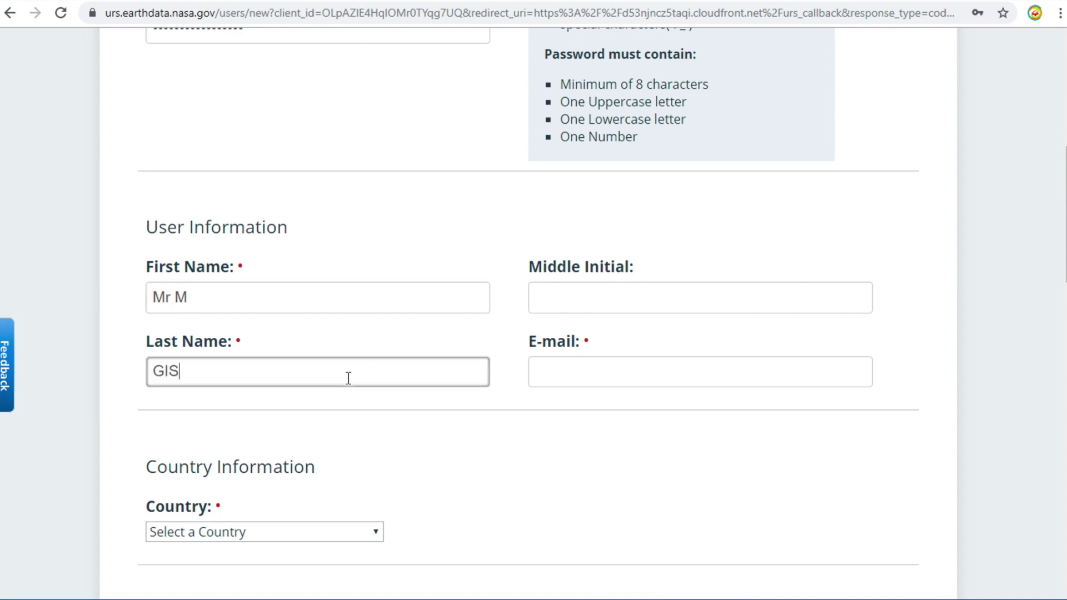
pyautogui.write('4Dev')
pyautogui.click(589, 380)
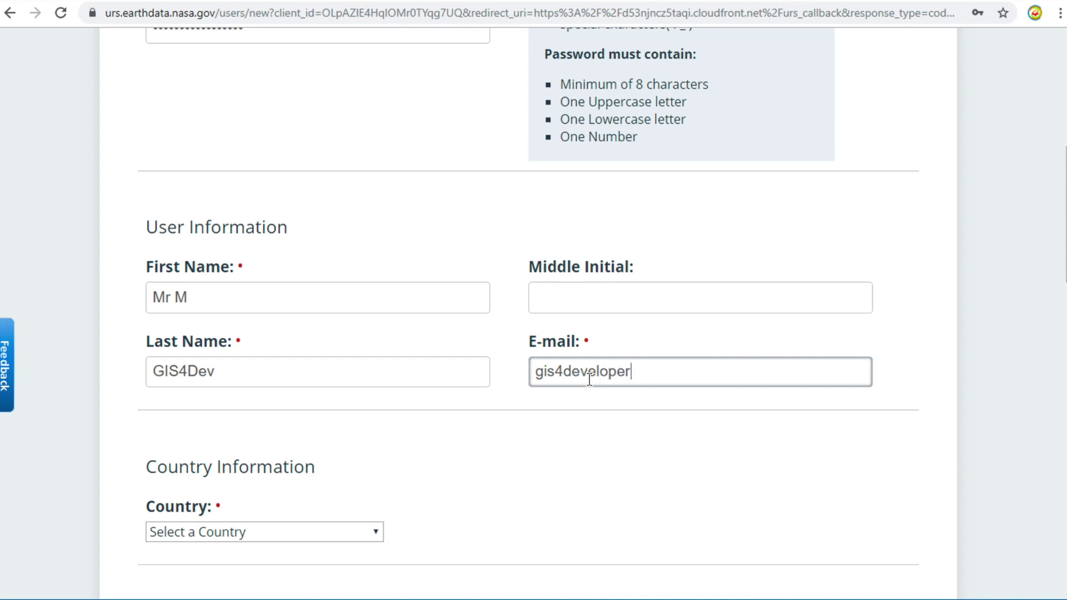
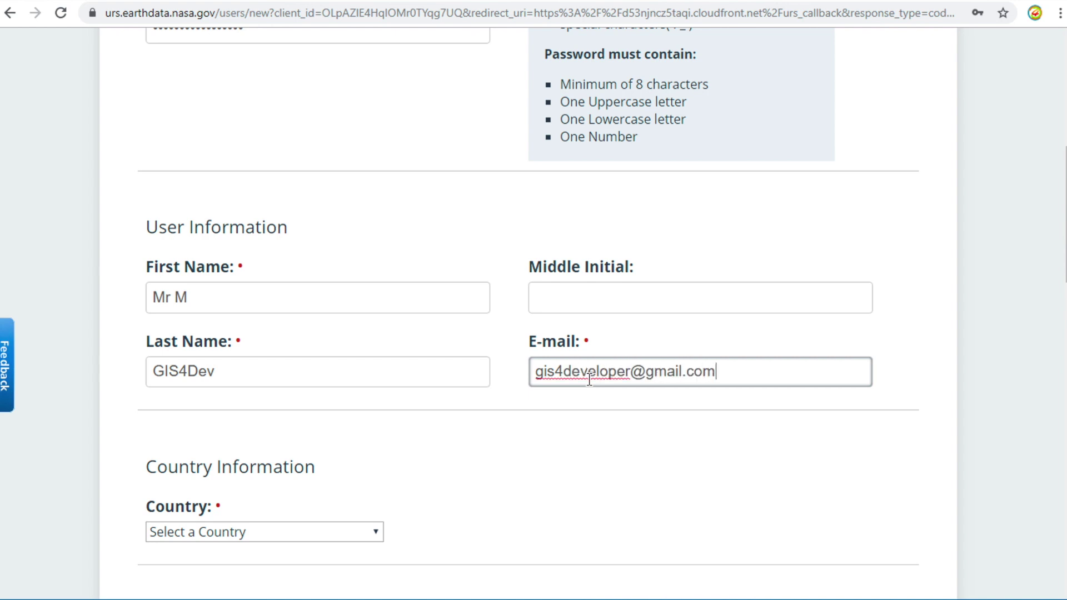
pyautogui.click(522, 450)
# Choose Thailand as the country.
pyautogui.click(373, 531)
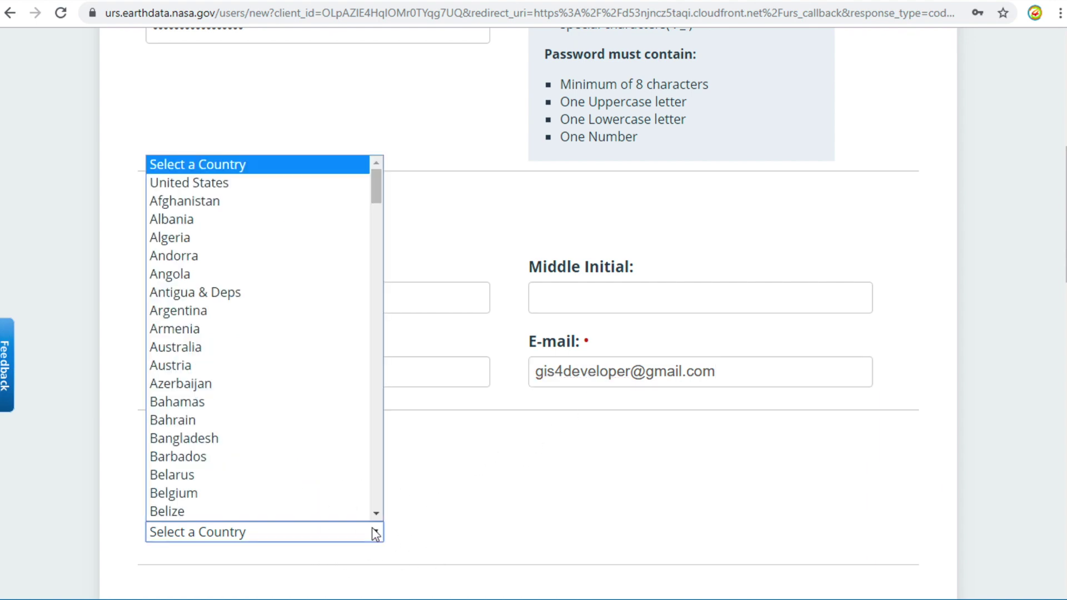
pyautogui.press('t')
pyautogui.press('t')
pyautogui.press('t')
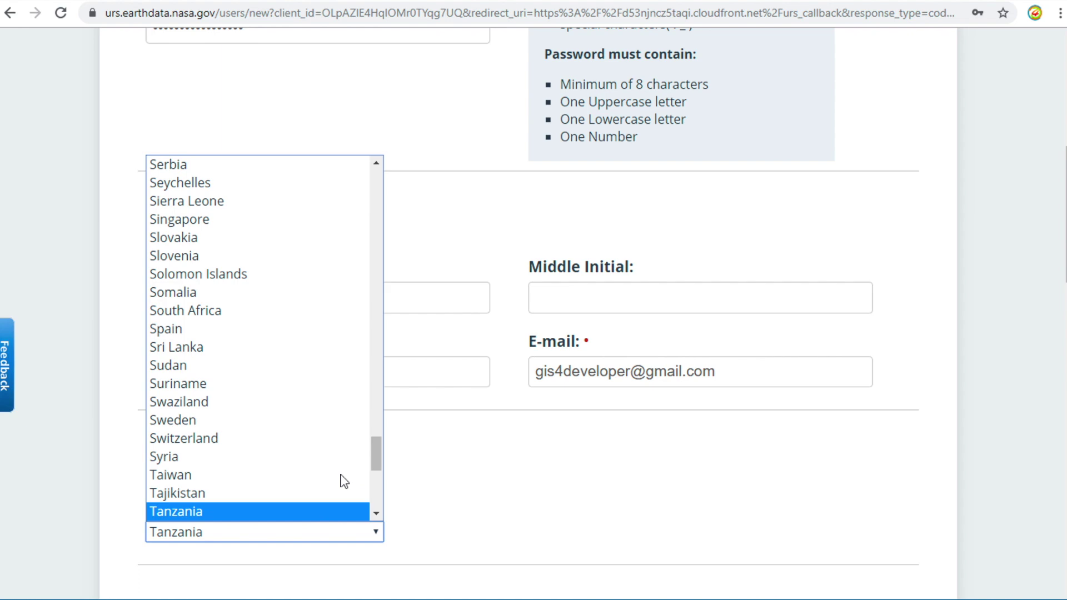
pyautogui.press('t')
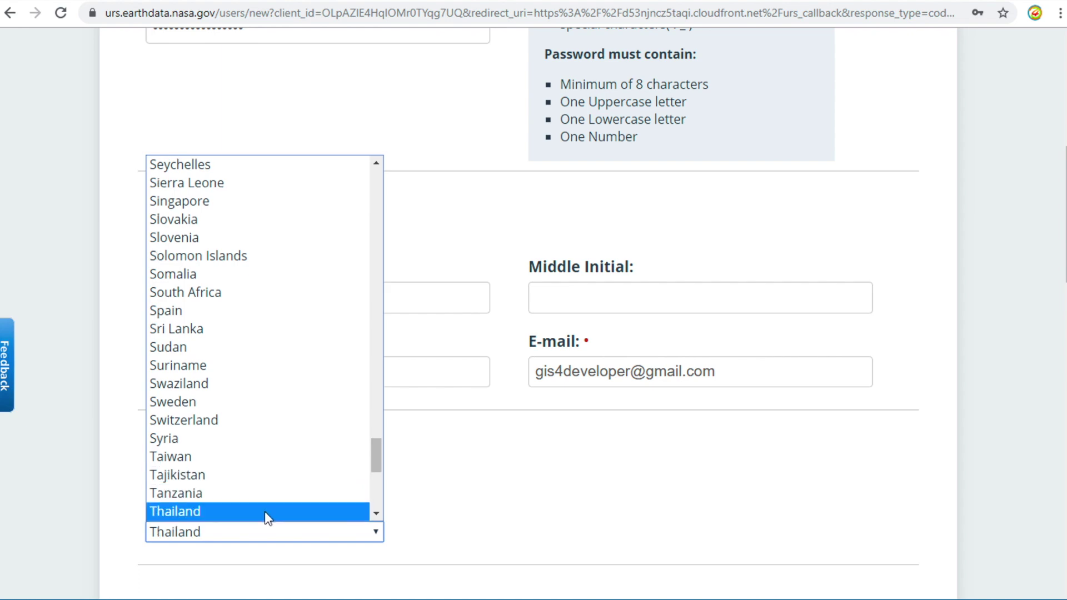
pyautogui.click(265, 511)
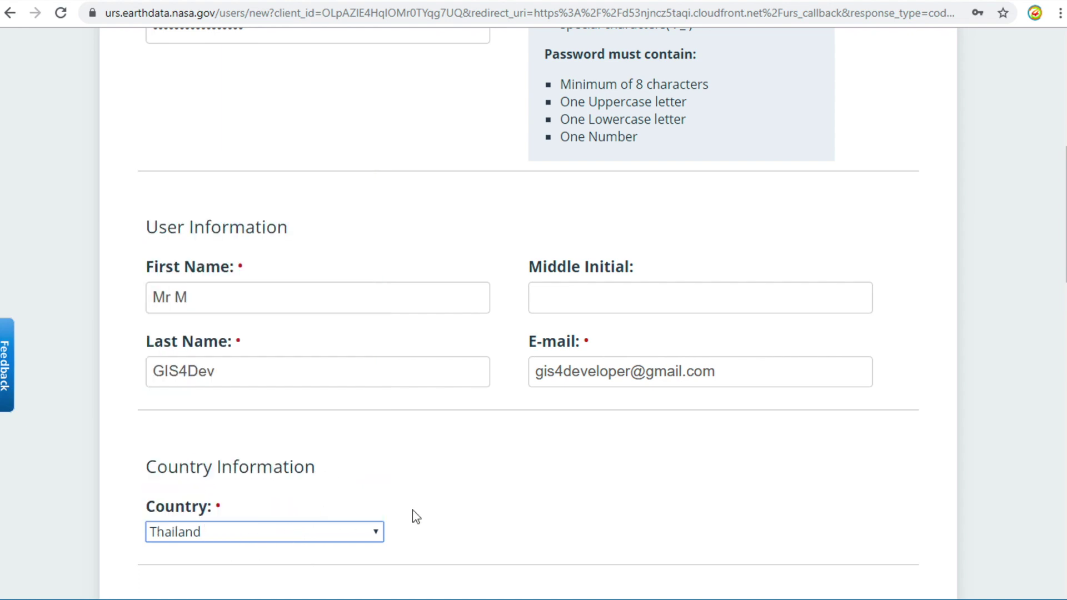
pyautogui.scroll(-7, 413, 510)
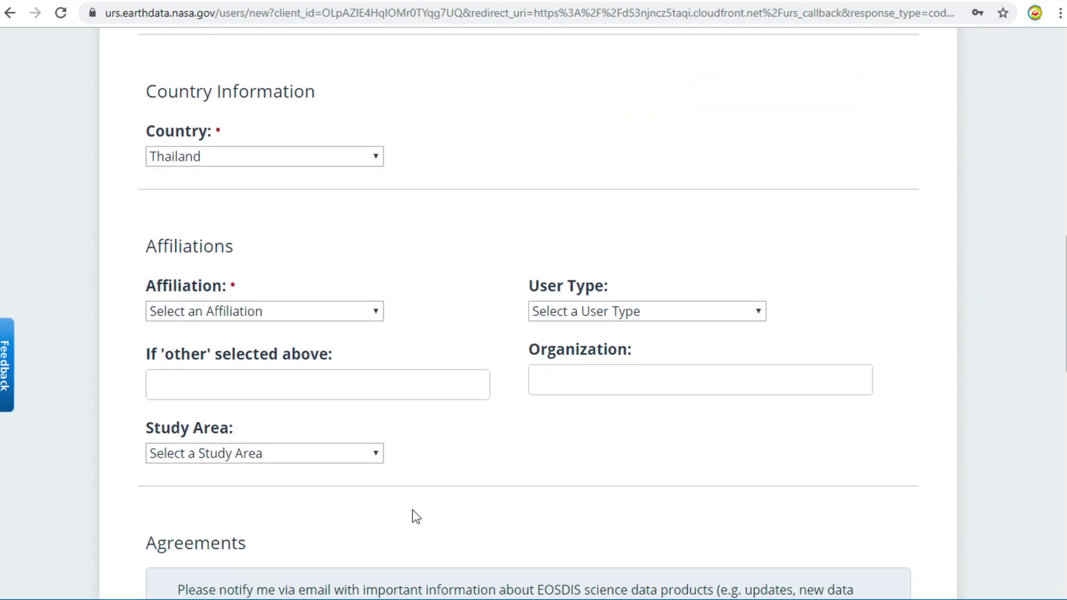
# Set the affiliation to Non-profit.
pyautogui.click(377, 231)
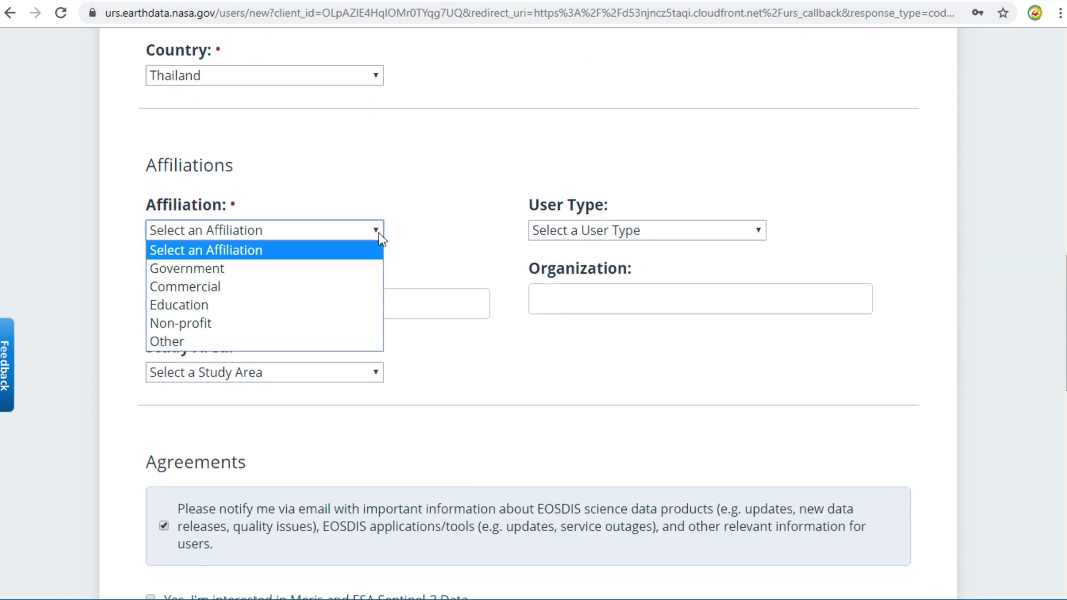
pyautogui.click(252, 324)
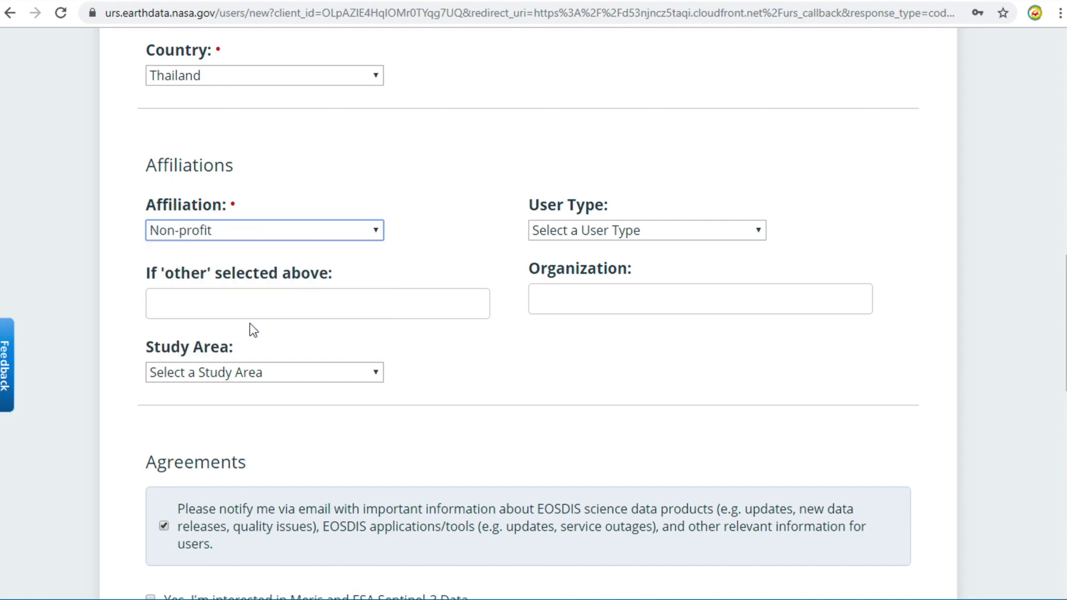
pyautogui.scroll(-2, 445, 366)
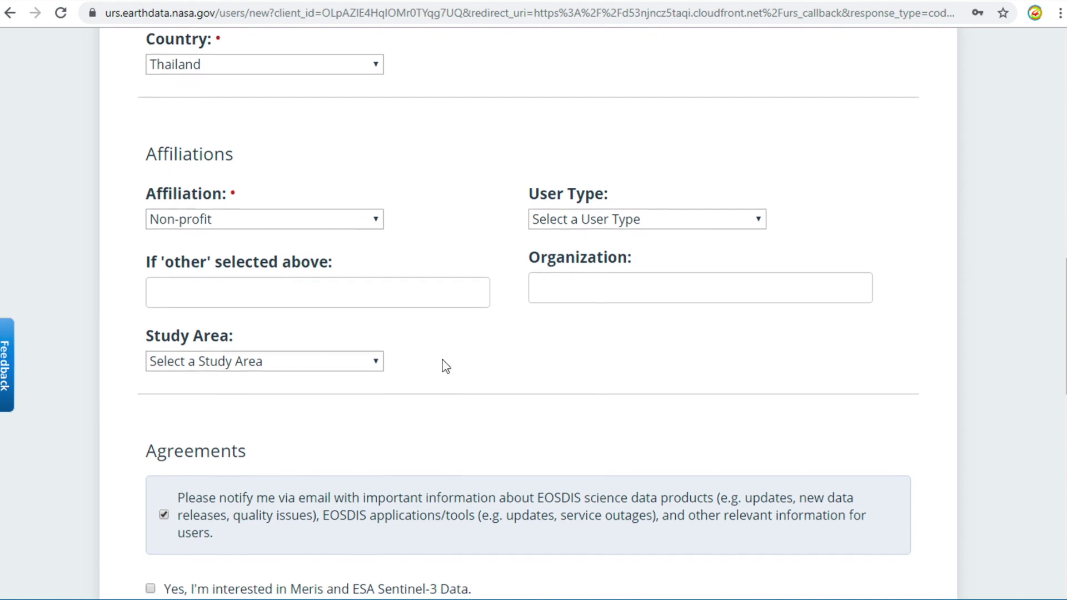
pyautogui.scroll(-6, 443, 362)
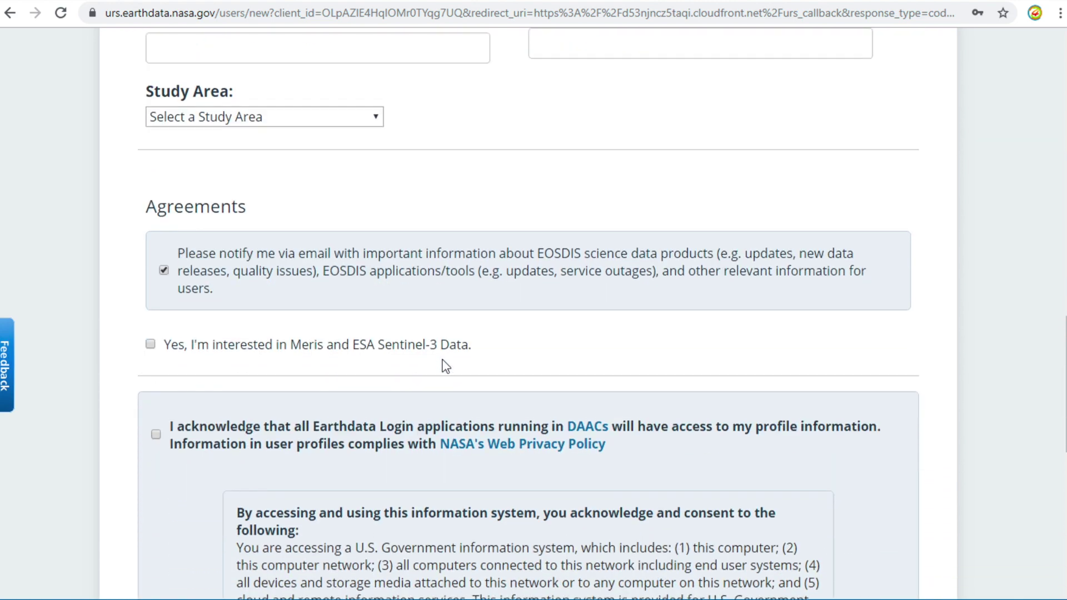
pyautogui.scroll(-1, 441, 359)
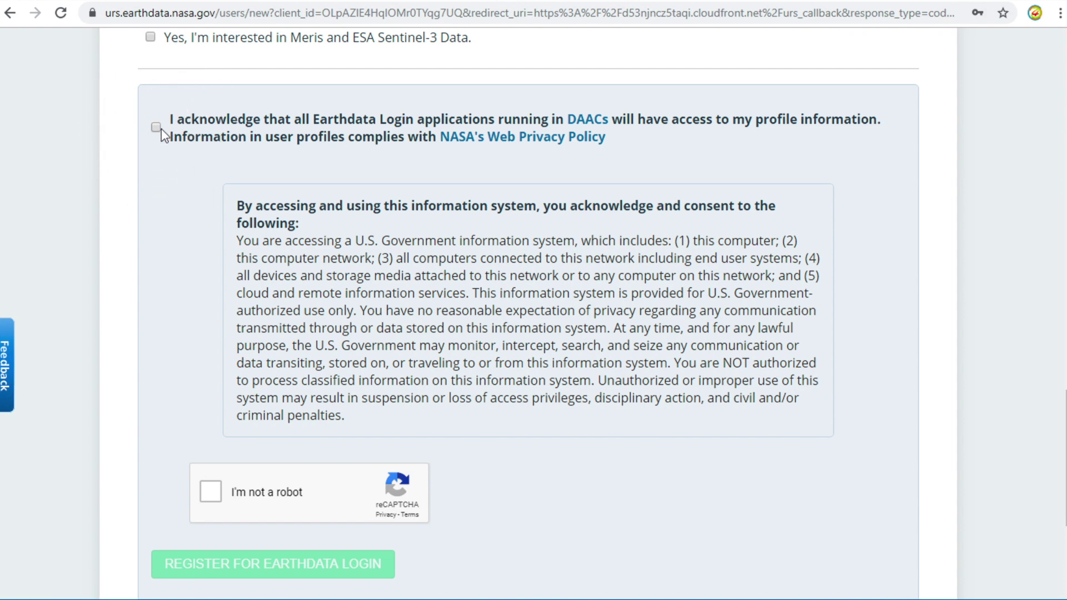
# Acknowledge DAAC profile access, pass the reCAPTCHA and submit the registration.
pyautogui.click(161, 128)
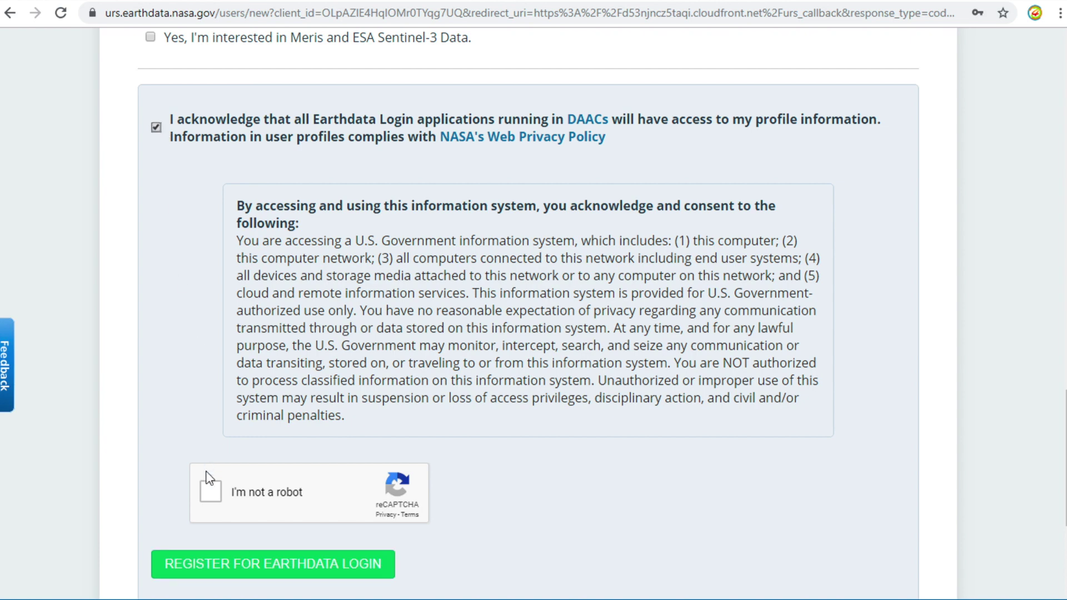
pyautogui.click(214, 503)
pyautogui.click(195, 567)
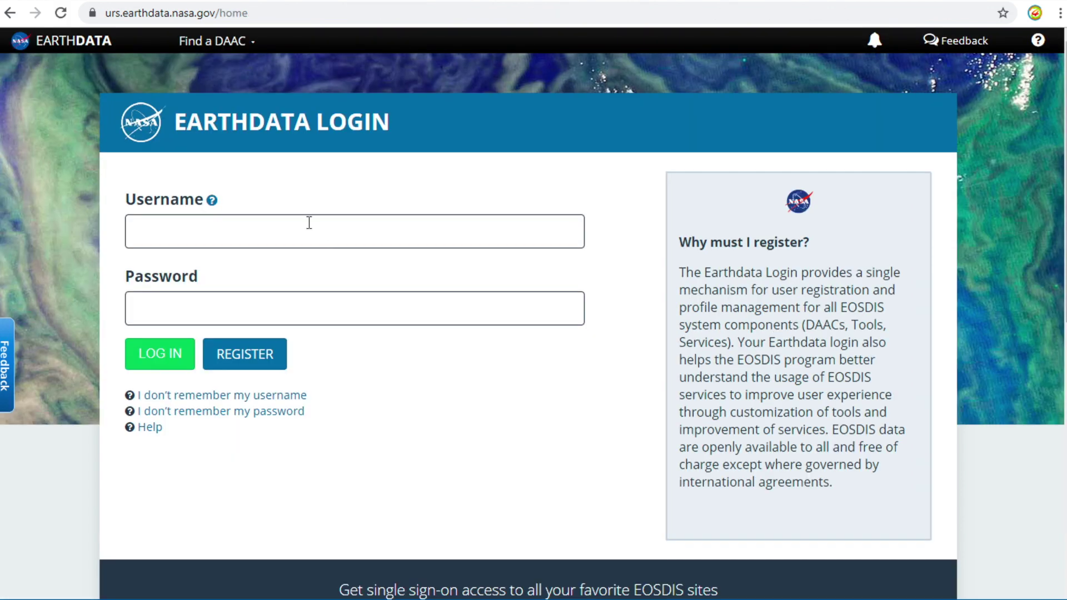
# Log in to Earthdata with the new account's username and password.
pyautogui.click(309, 222)
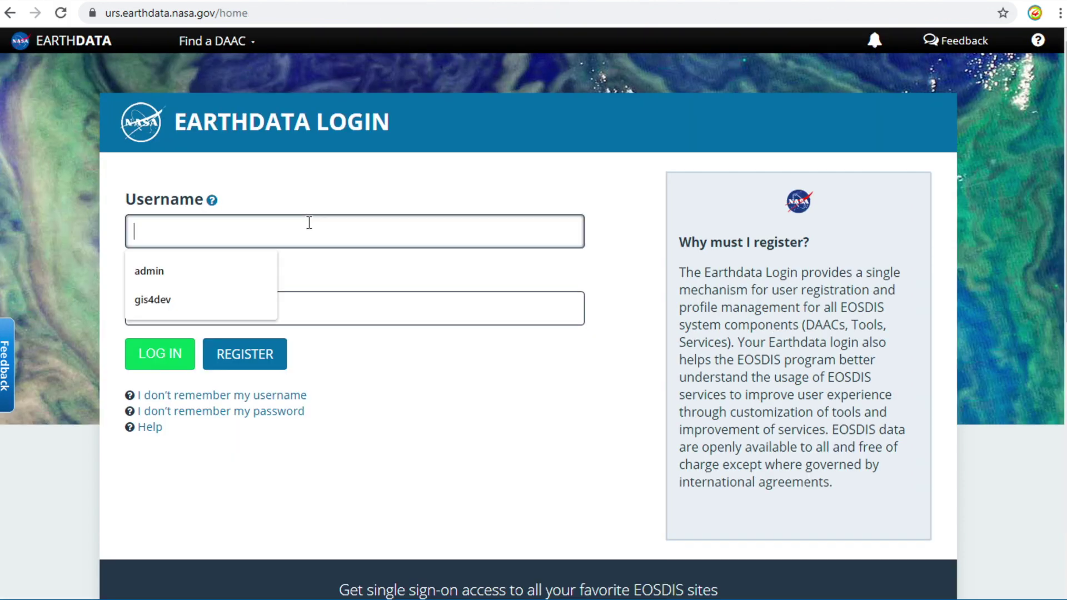
pyautogui.write('gis4dev')
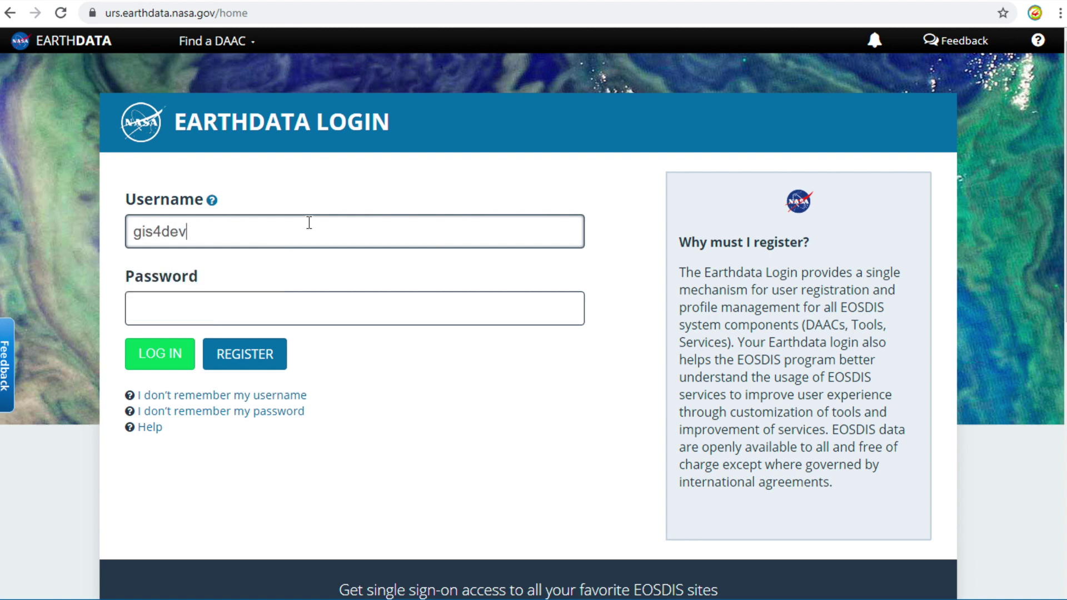
pyautogui.click(203, 297)
pyautogui.write('•••••••••••••')
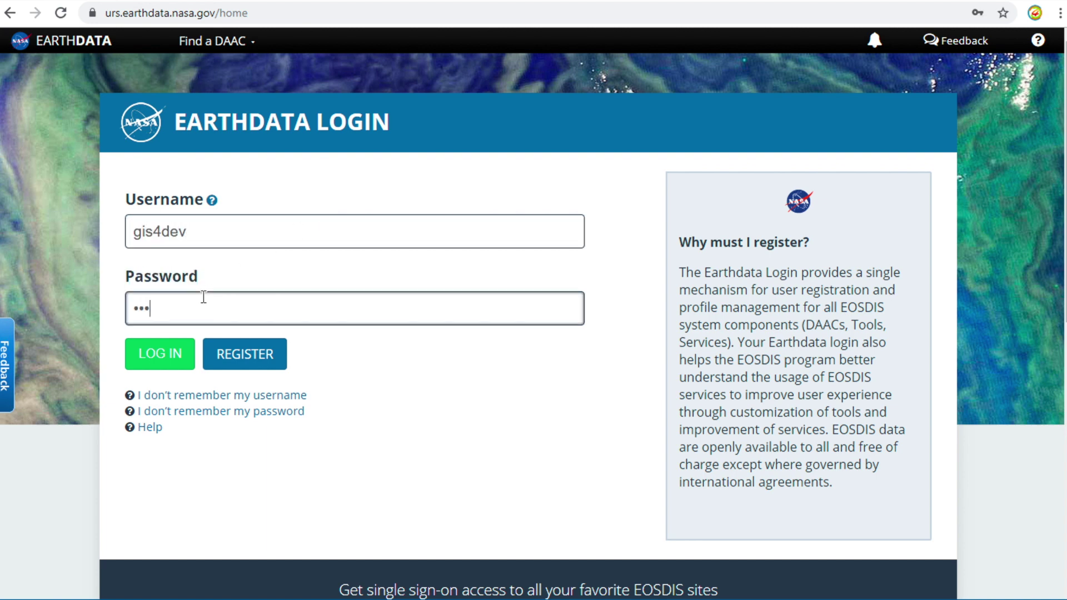
pyautogui.click(156, 354)
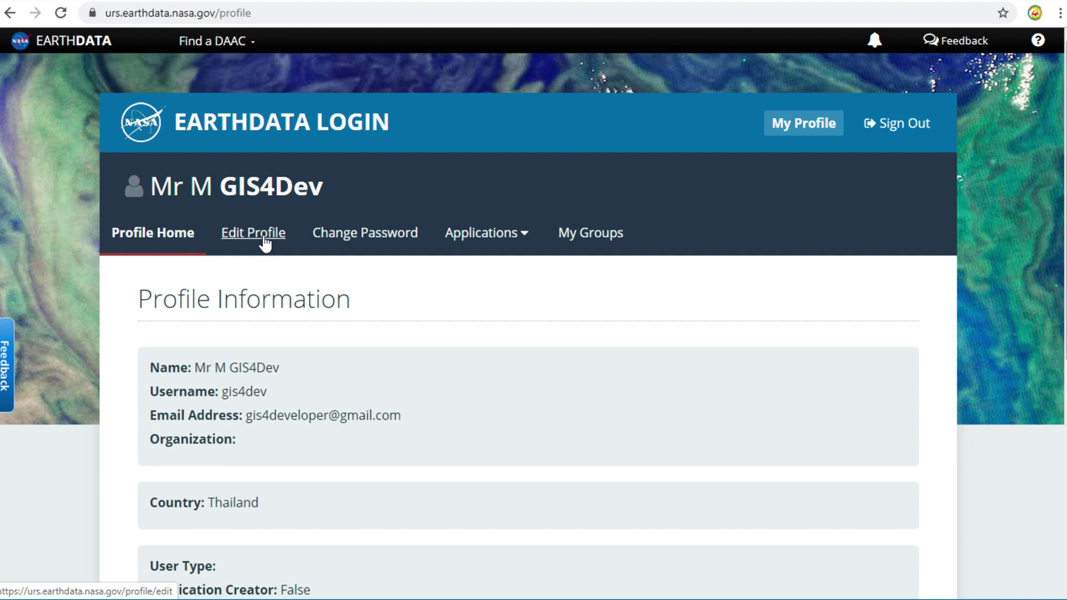
# Edit the profile to set the study area to Land Processes and save it.
pyautogui.click(265, 243)
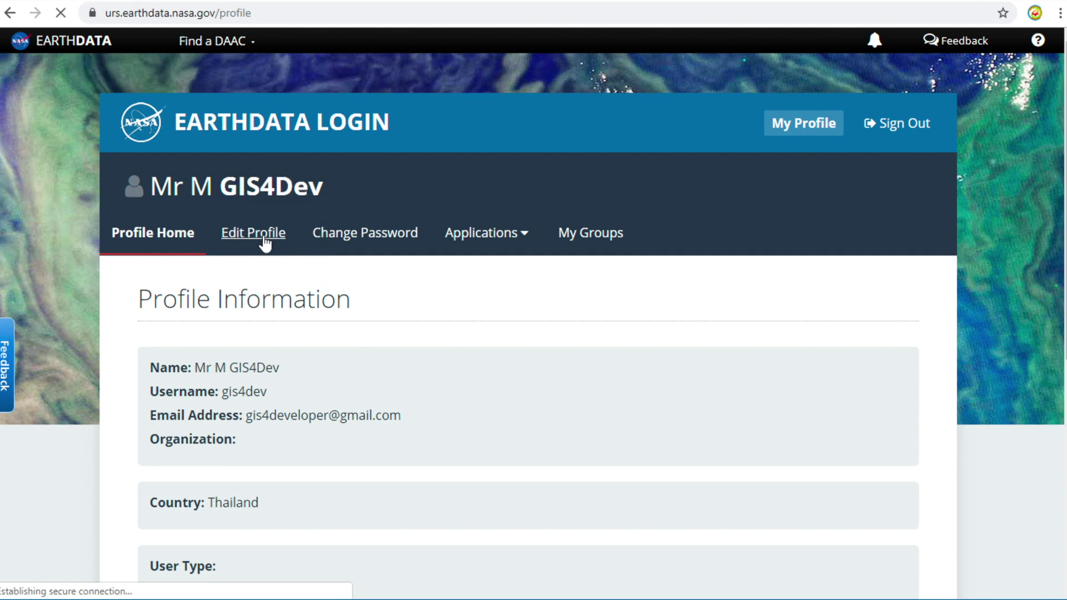
pyautogui.scroll(-10, 250, 366)
pyautogui.scroll(-4, 250, 369)
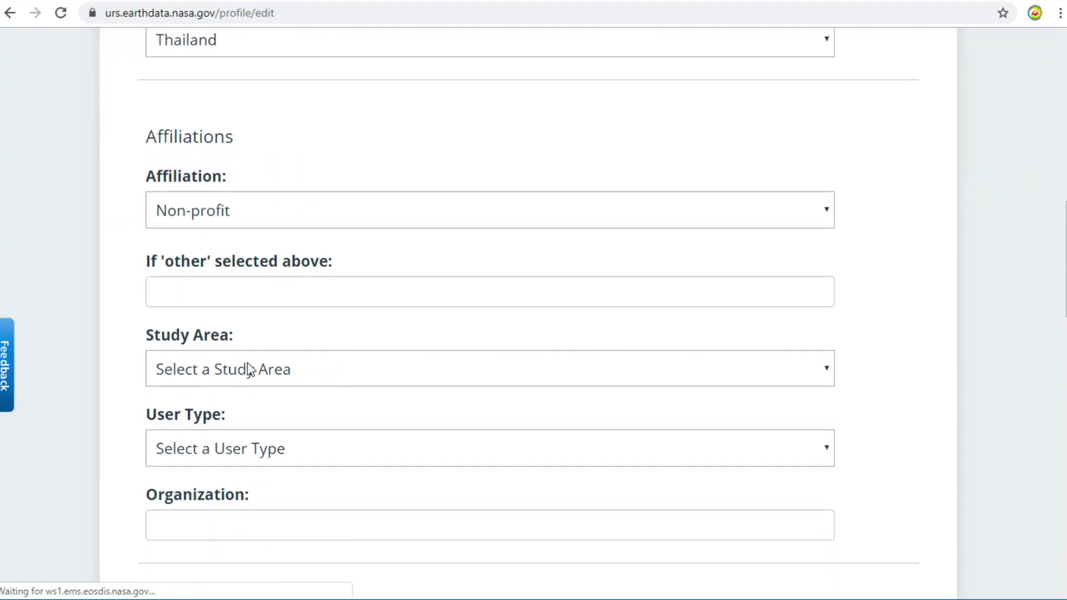
pyautogui.click(293, 336)
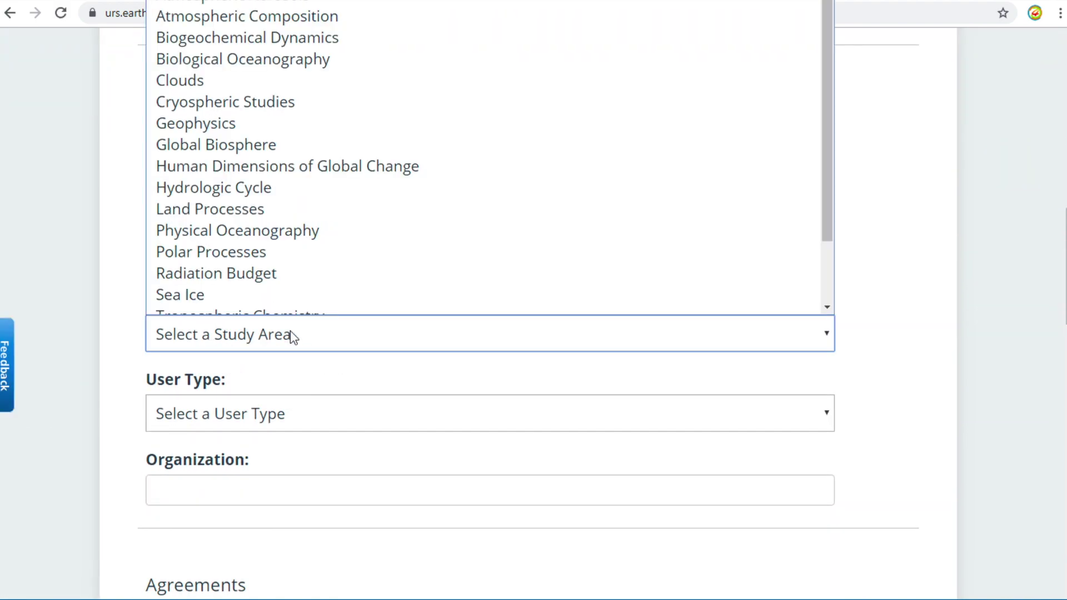
pyautogui.scroll(-1, 312, 274)
pyautogui.click(328, 179)
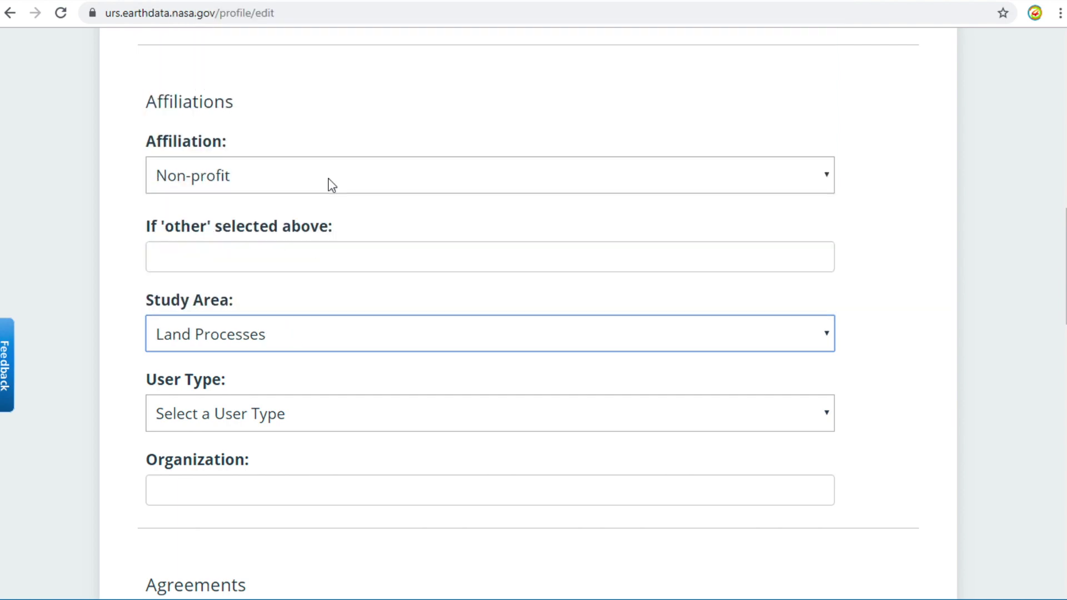
pyautogui.scroll(-10, 118, 482)
pyautogui.scroll(-5, 117, 482)
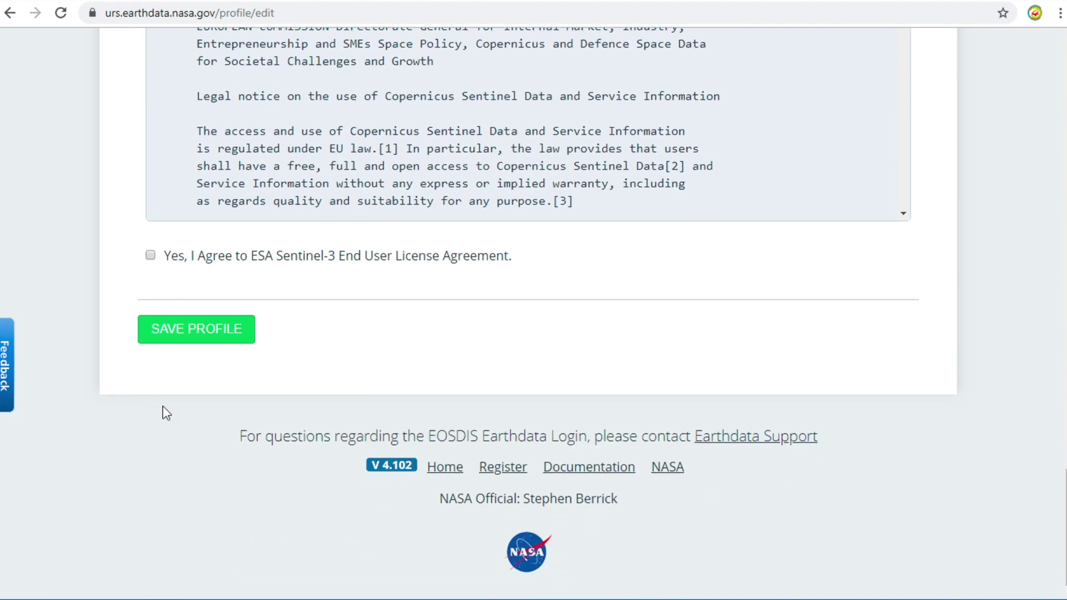
pyautogui.click(222, 345)
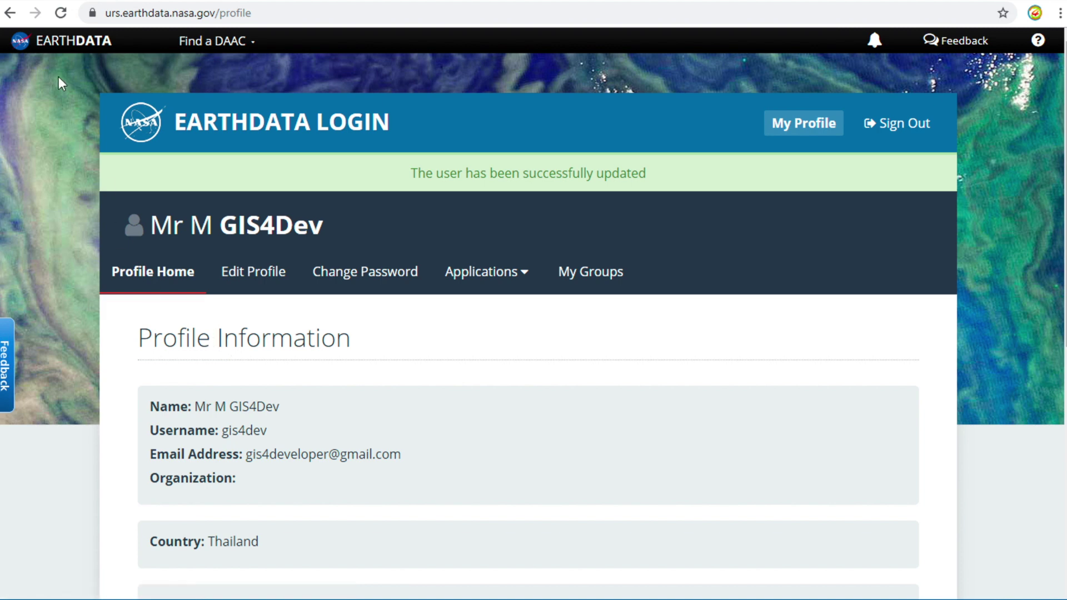
pyautogui.click(87, 49)
# Reopen Earthdata Search from the Earthdata home page and move the map toward Thailand.
pyautogui.click(88, 49)
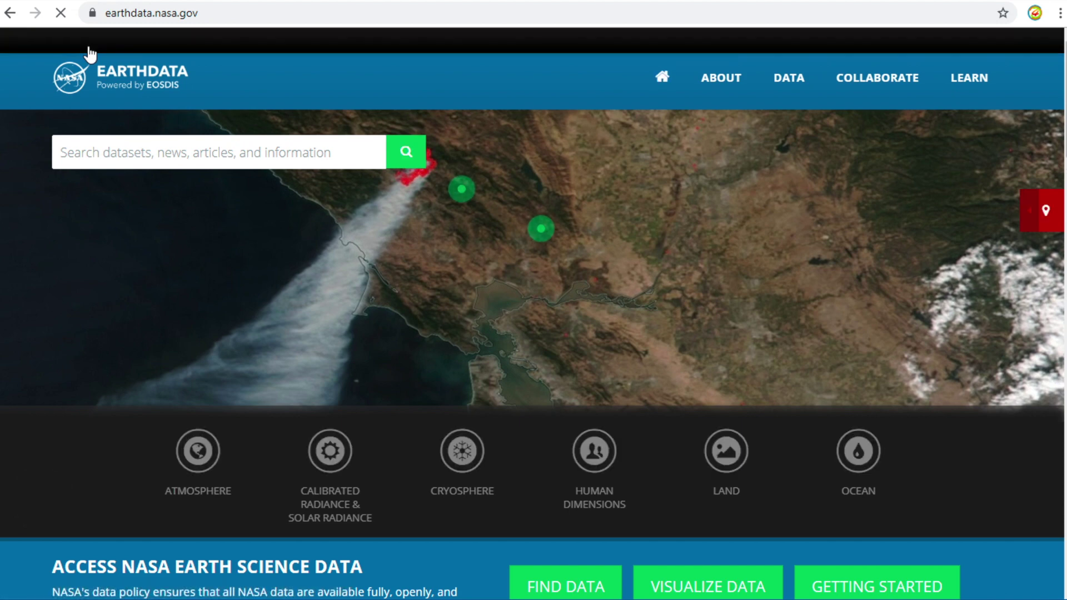
pyautogui.click(558, 575)
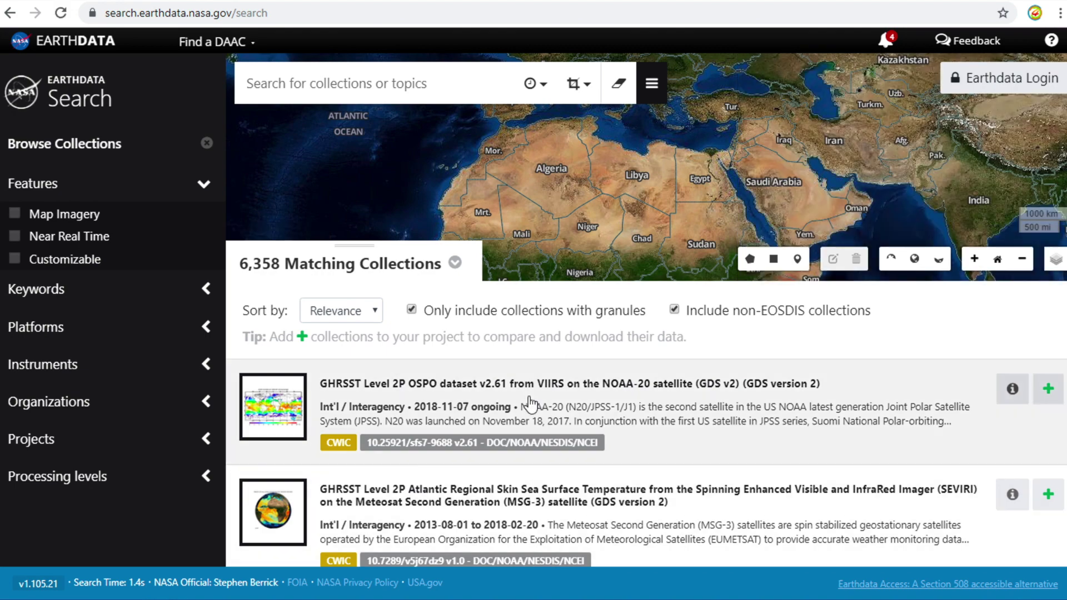
pyautogui.moveTo(962, 175); pyautogui.dragTo(551, 155)
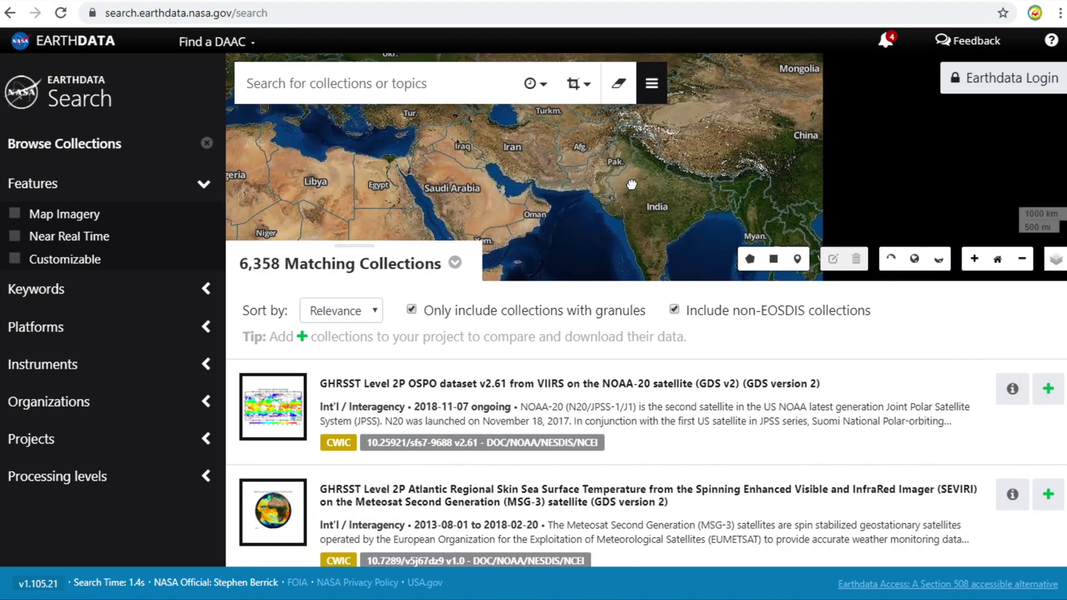
pyautogui.scroll(1, 628, 176)
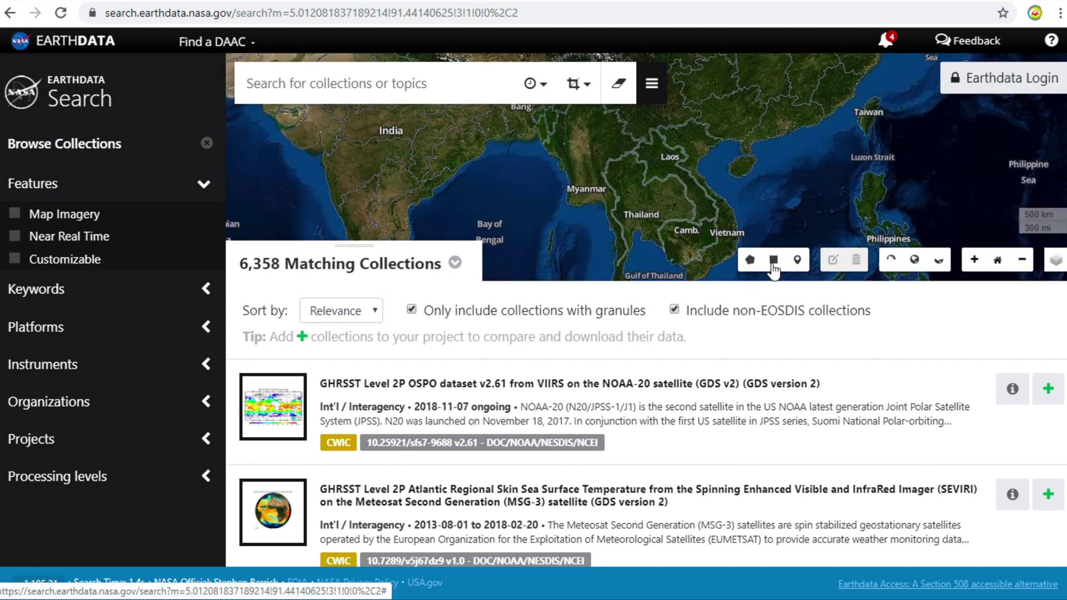
# Draw a search rectangle over northern Thailand and filter platforms to ALOS.
pyautogui.click(773, 261)
pyautogui.moveTo(615, 172); pyautogui.dragTo(637, 182)
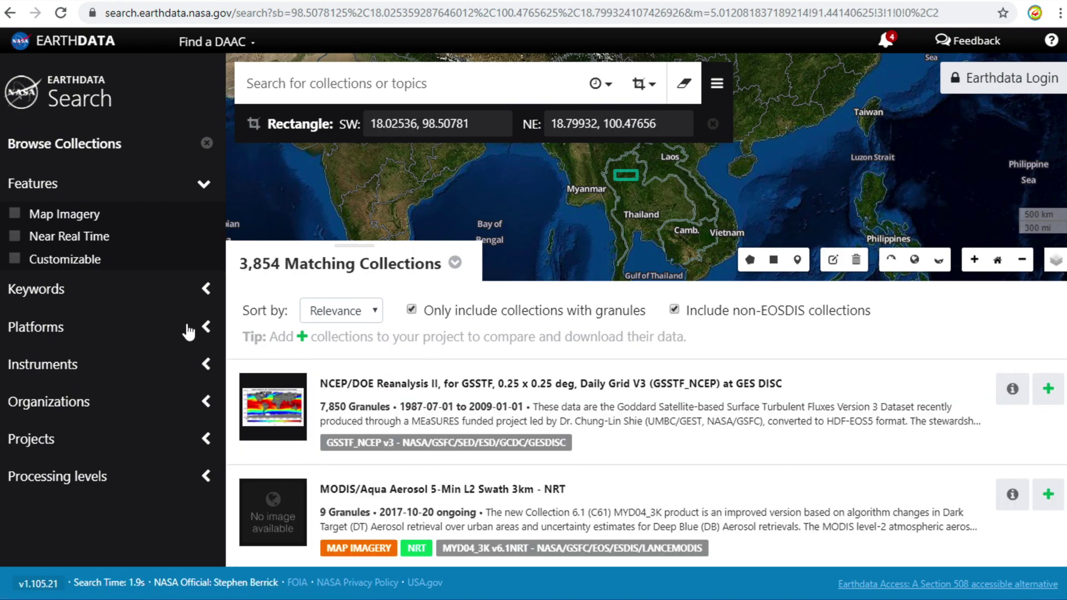
pyautogui.click(189, 330)
pyautogui.click(197, 359)
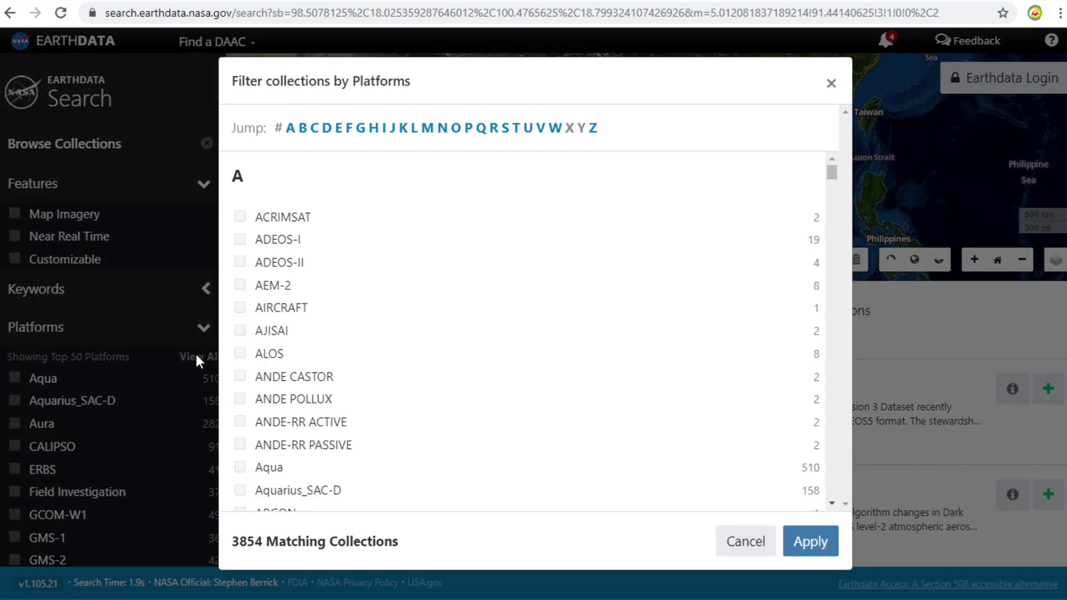
pyautogui.click(240, 353)
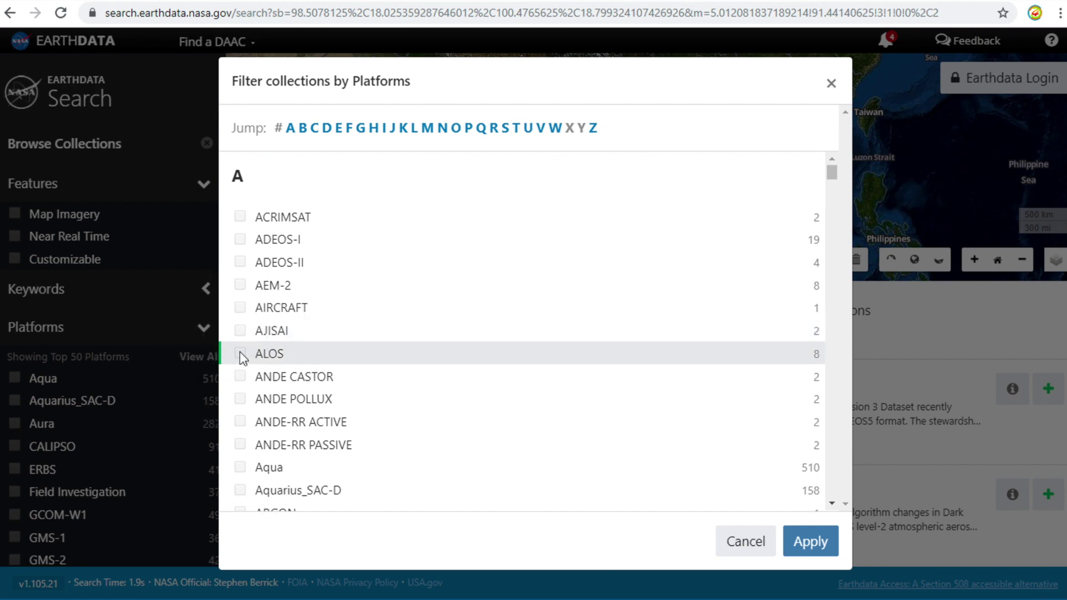
pyautogui.click(812, 543)
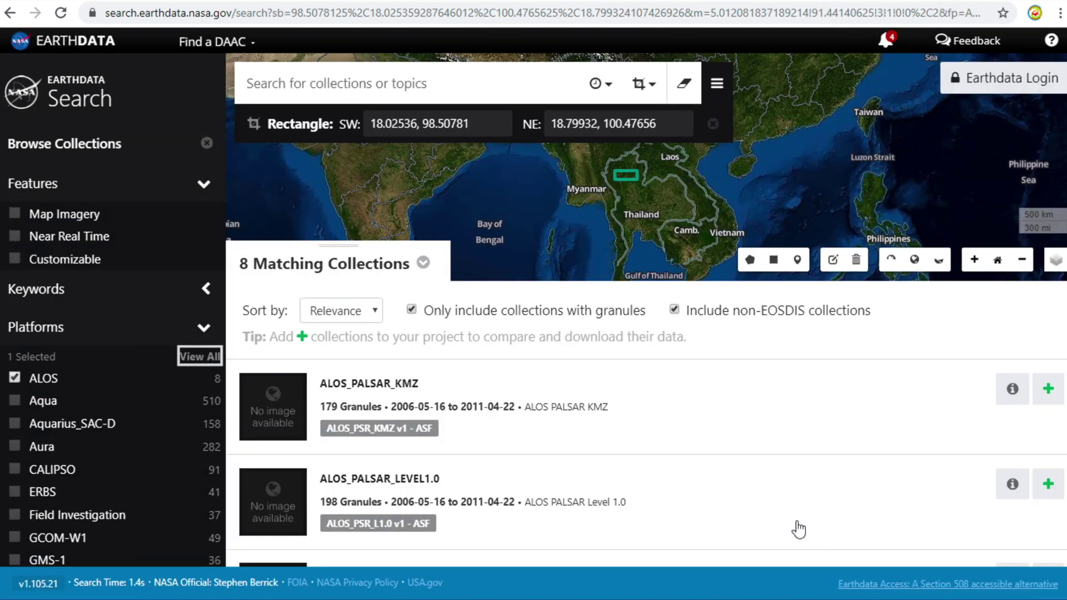
# Open the ALOS_PALSAR_RTC_HIGH_RES collection from the 8 results to list its granules.
pyautogui.scroll(-3, 698, 496)
pyautogui.scroll(-4, 698, 496)
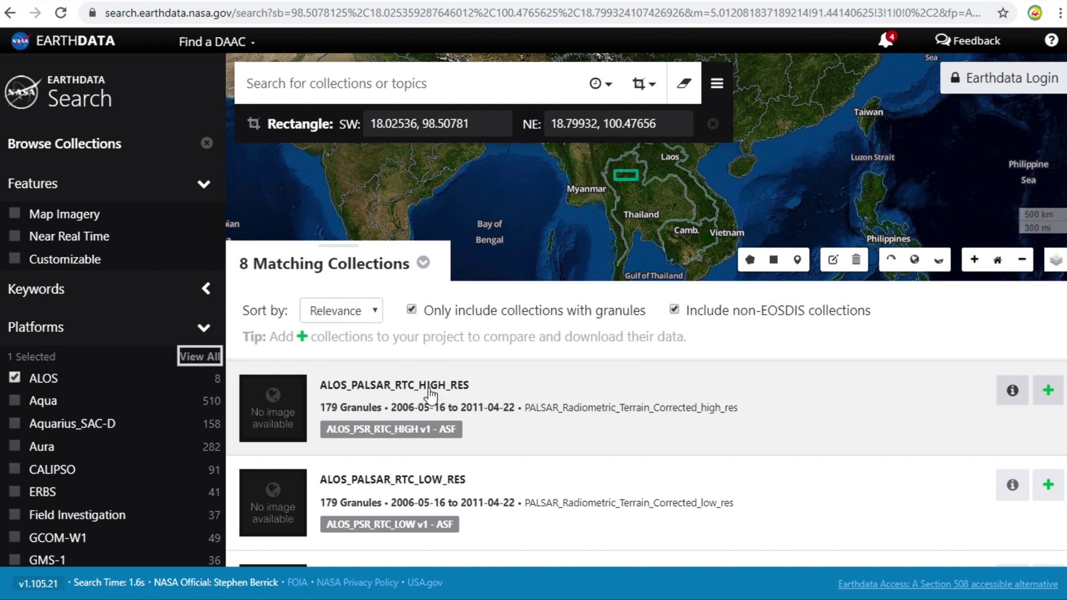
pyautogui.click(430, 395)
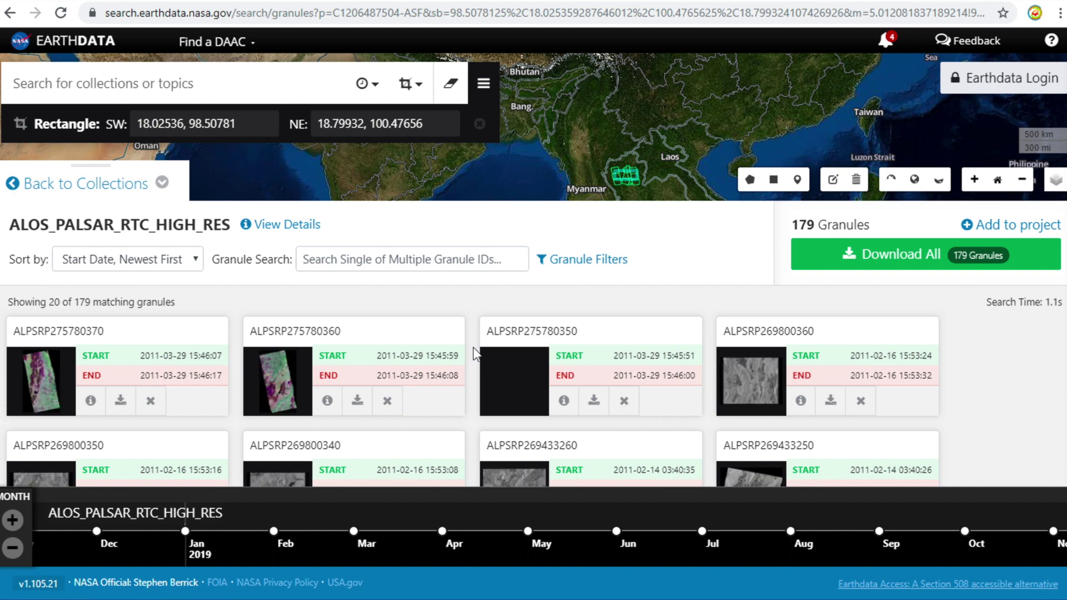
# Start downloading granule ALPSRP269800340 from the Earthdata Search results list.
pyautogui.scroll(-2, 472, 350)
pyautogui.scroll(-3, 473, 354)
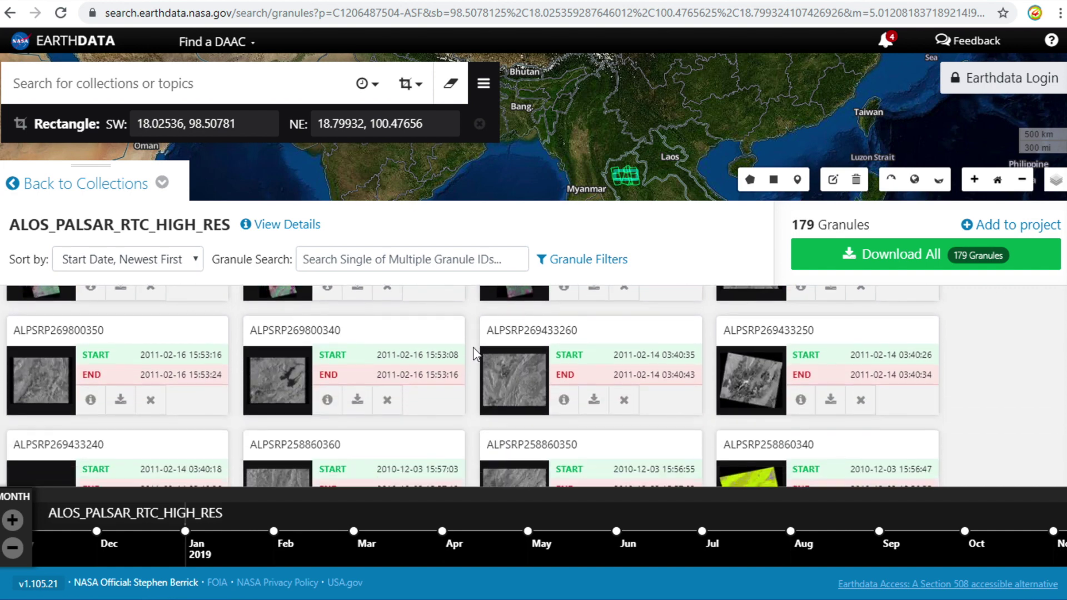
pyautogui.click(357, 405)
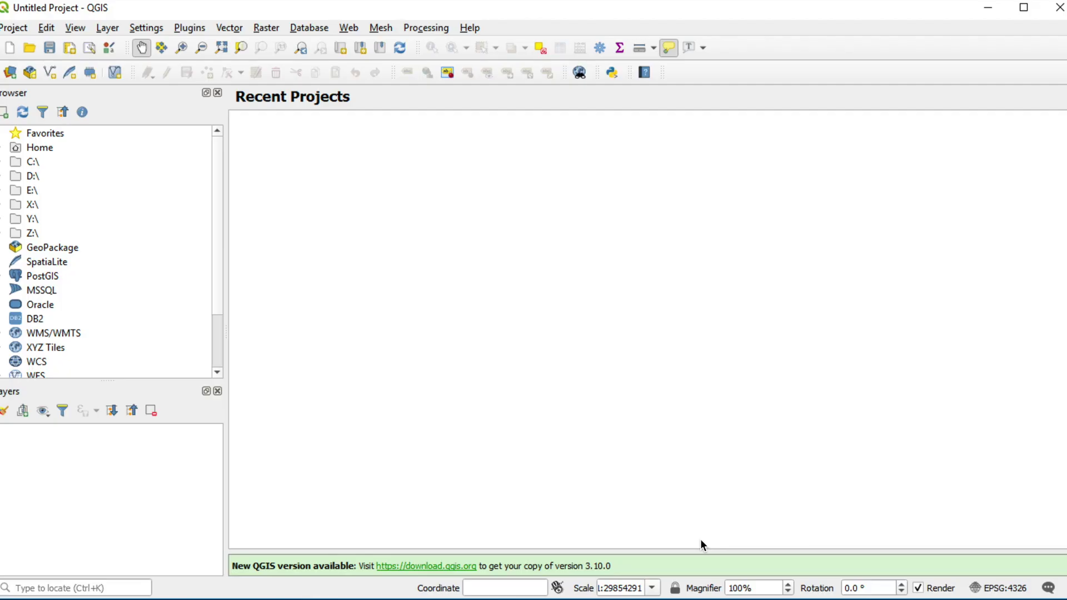
# Add AP_26980_FBS_F0340_RT1.dem.tif as a raster layer via the Data Source Manager.
pyautogui.click(9, 73)
pyautogui.click(297, 178)
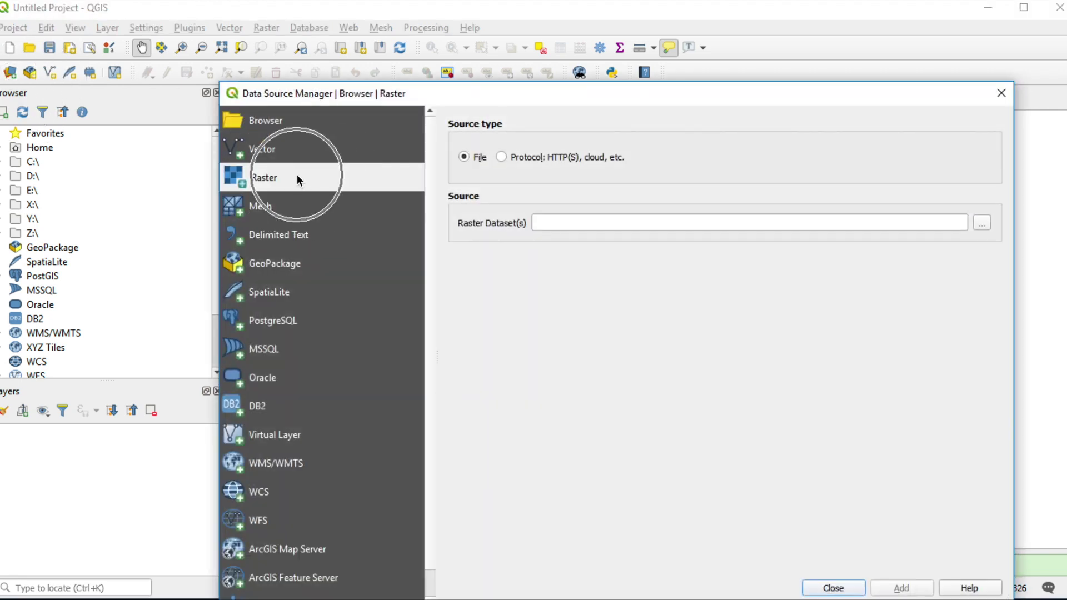
pyautogui.click(981, 225)
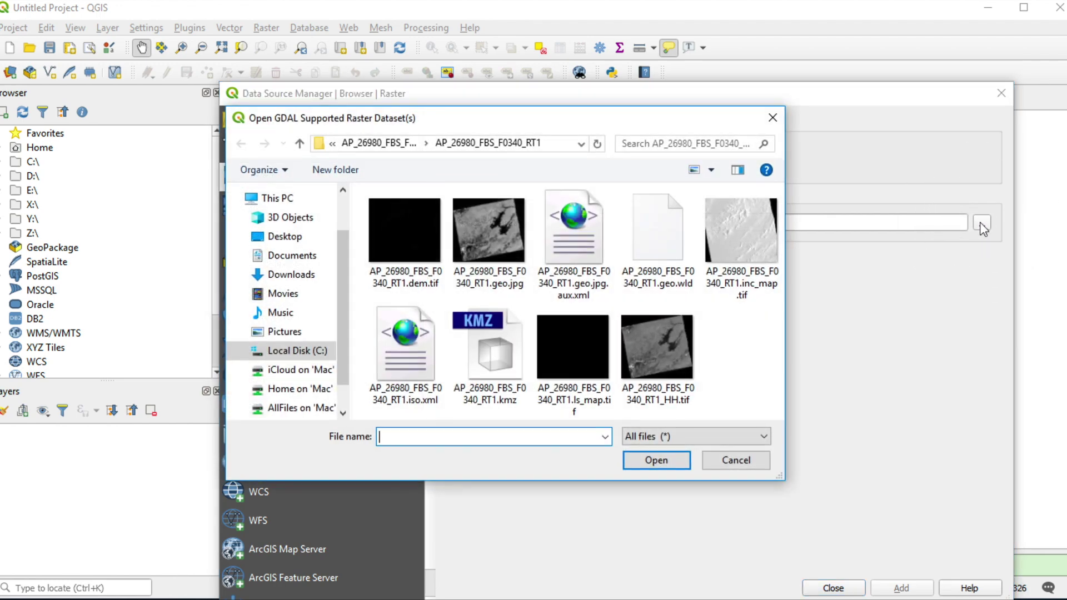
pyautogui.click(411, 218)
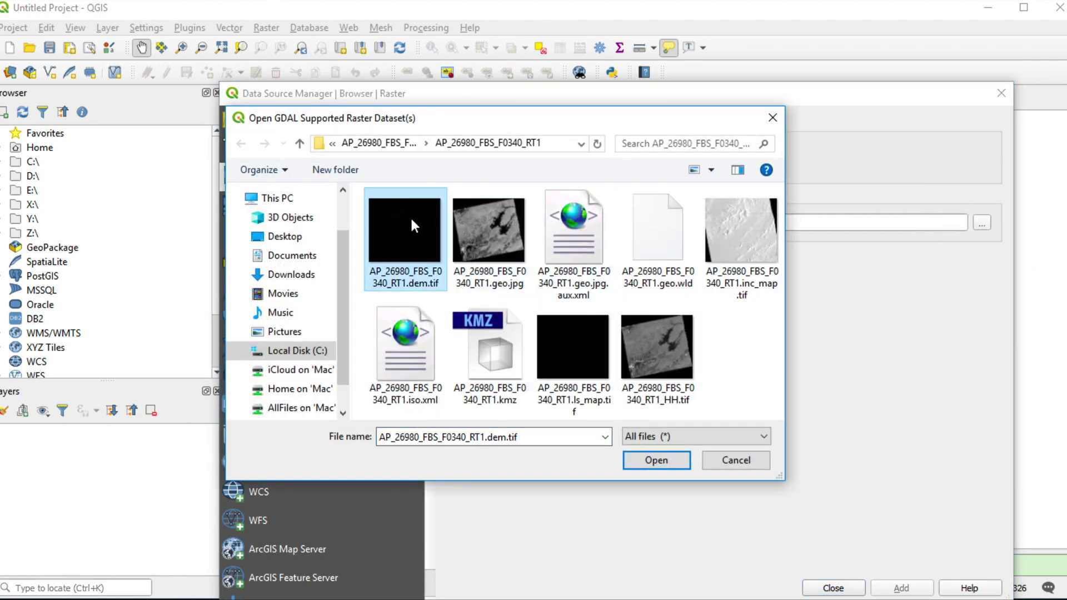
pyautogui.click(411, 225)
pyautogui.click(656, 461)
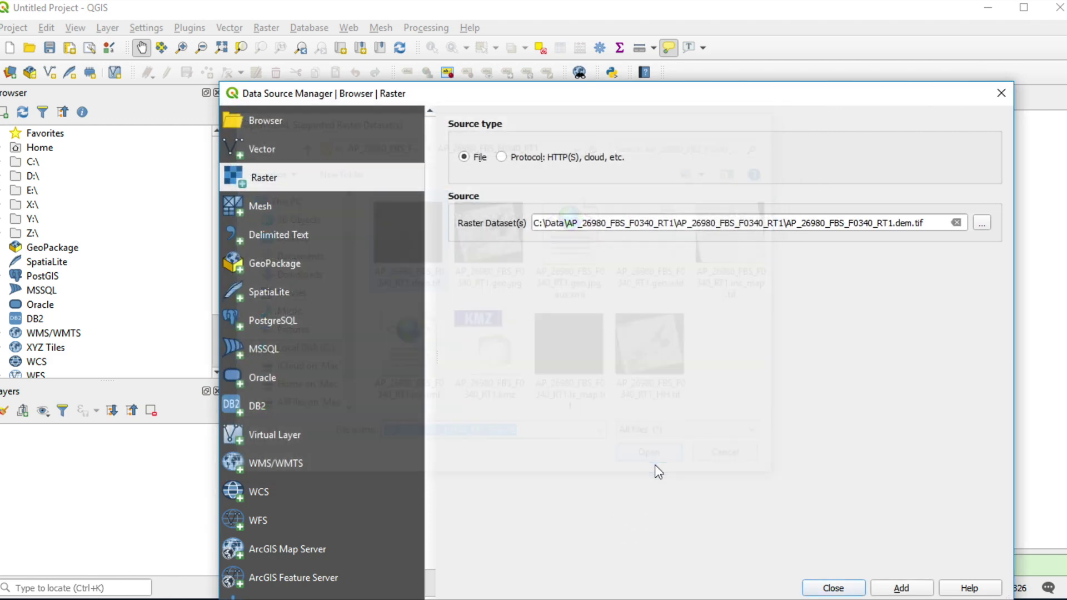
pyautogui.click(899, 589)
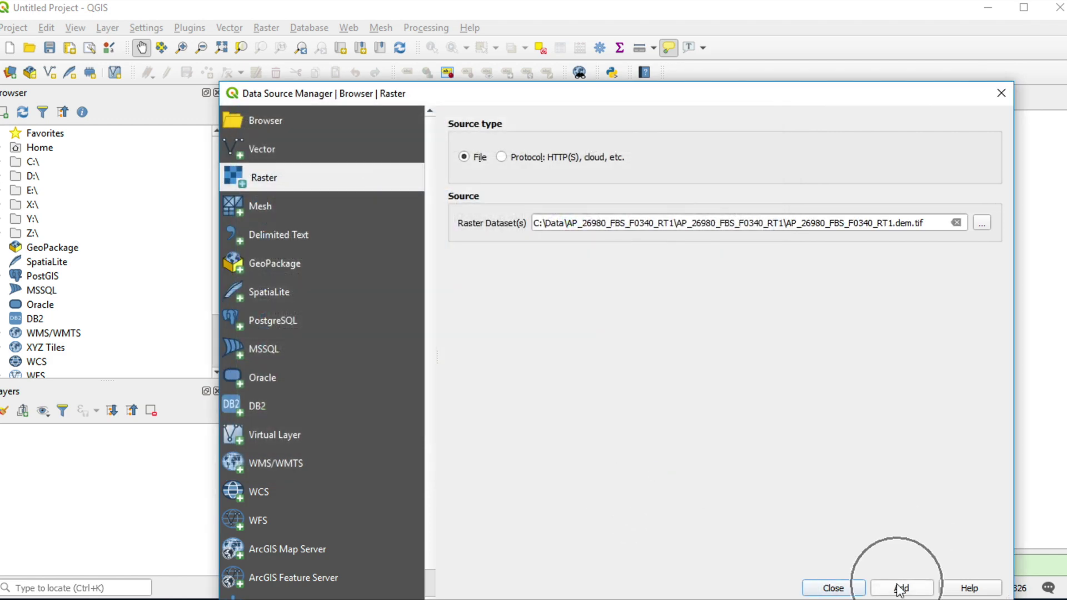
# Show the DEM layer's Information properties: EPSG:32647, 6488×5712 pixels, Int16, 12.5 m pixels.
pyautogui.click(833, 589)
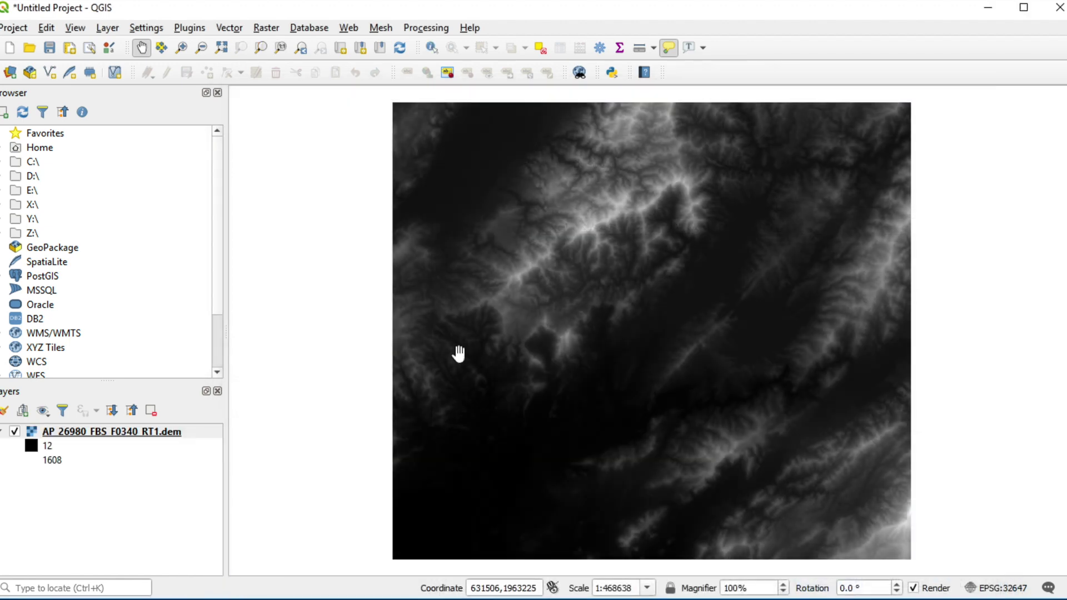
pyautogui.rightClick(105, 432)
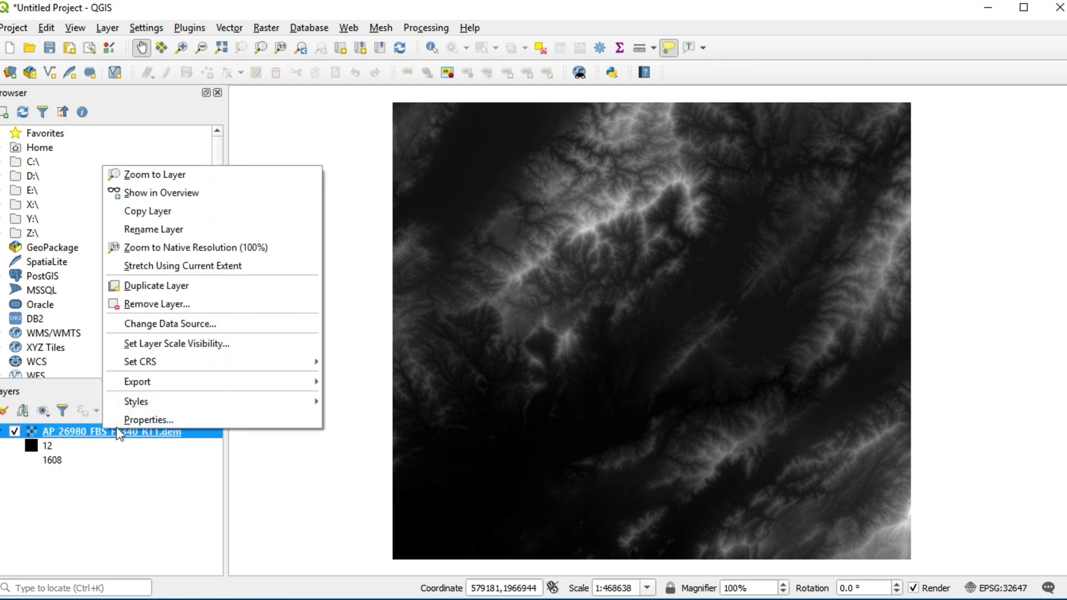
pyautogui.click(152, 419)
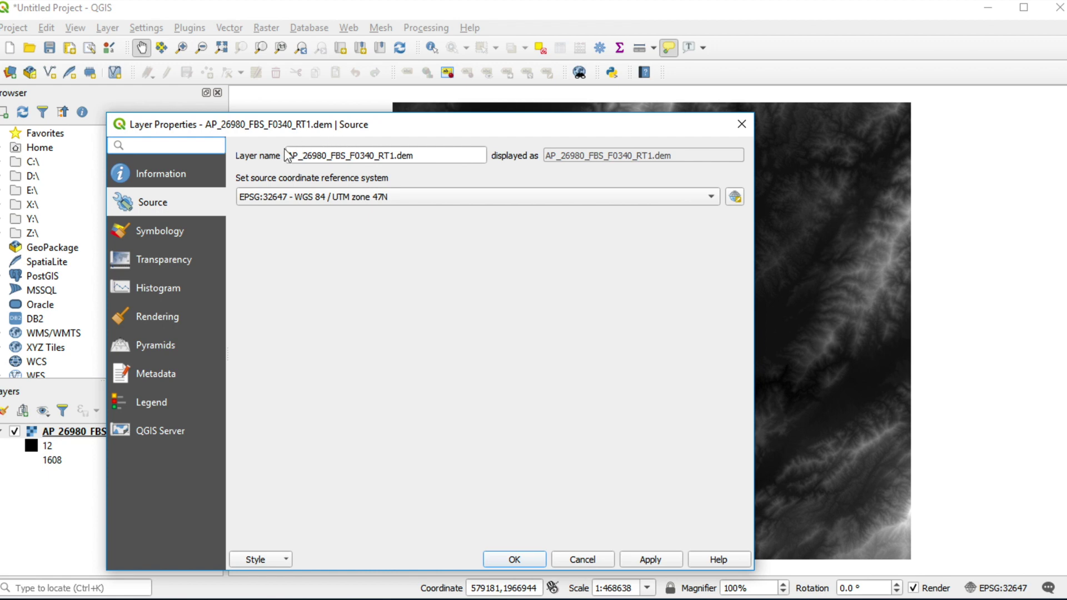
pyautogui.click(173, 176)
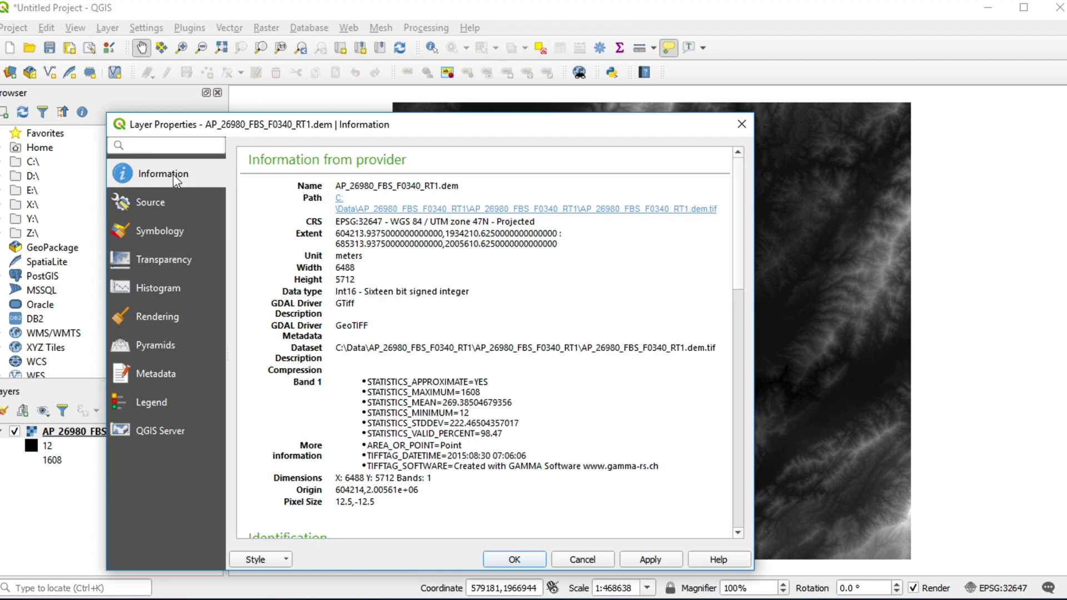